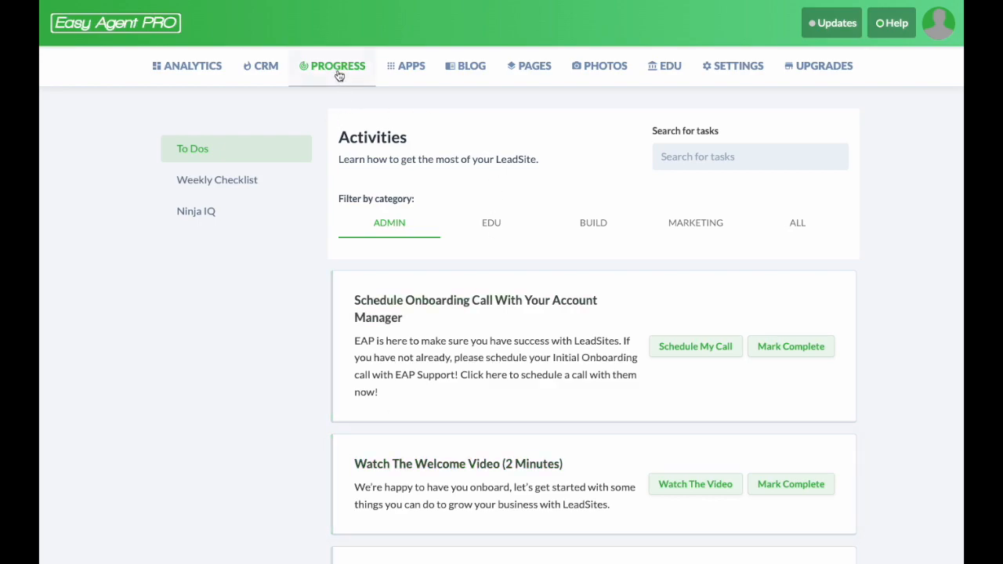
Open the CRM, view its dashboard of follow-ups, and return to the leads table.
click(267, 72)
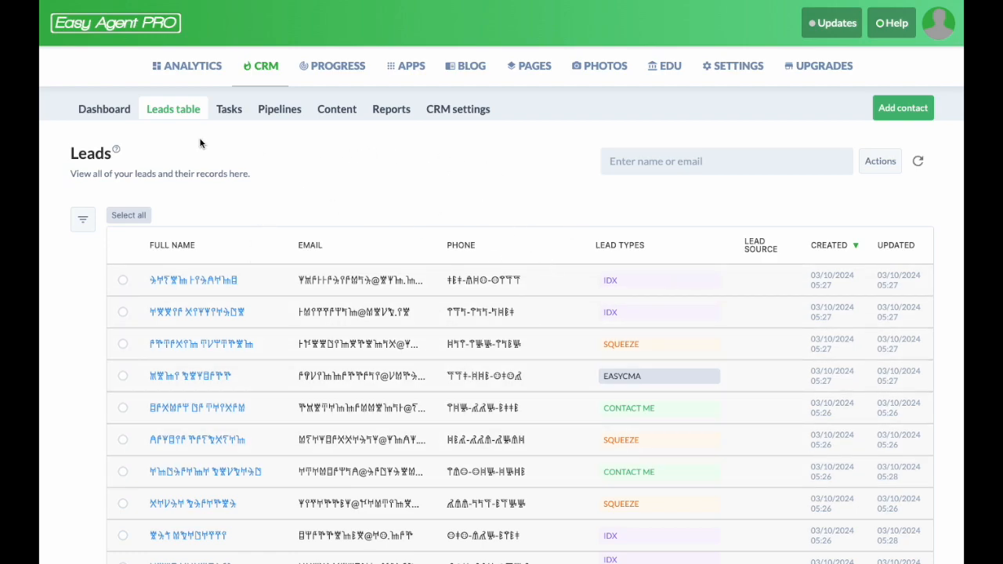
click(102, 113)
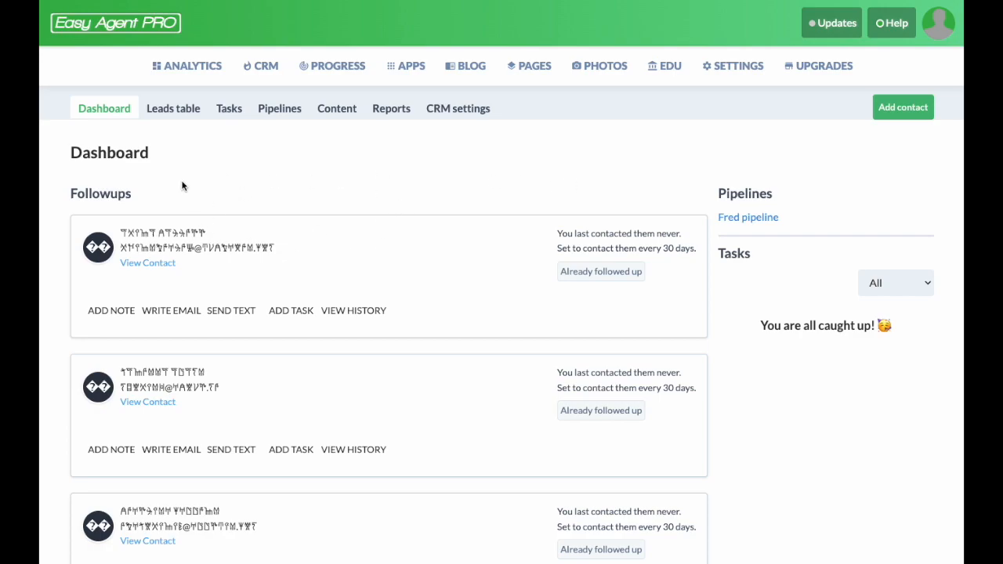
click(186, 113)
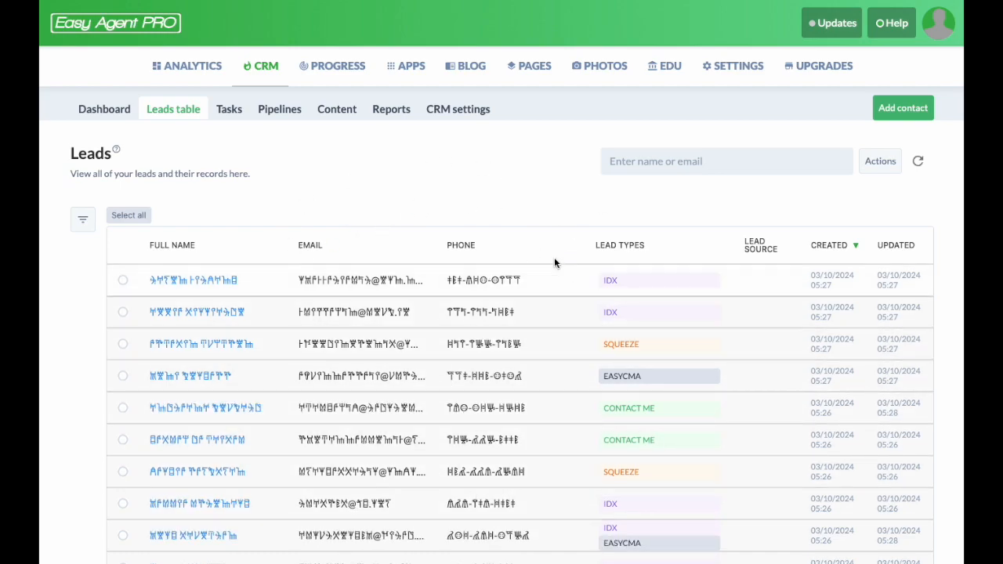
click(484, 263)
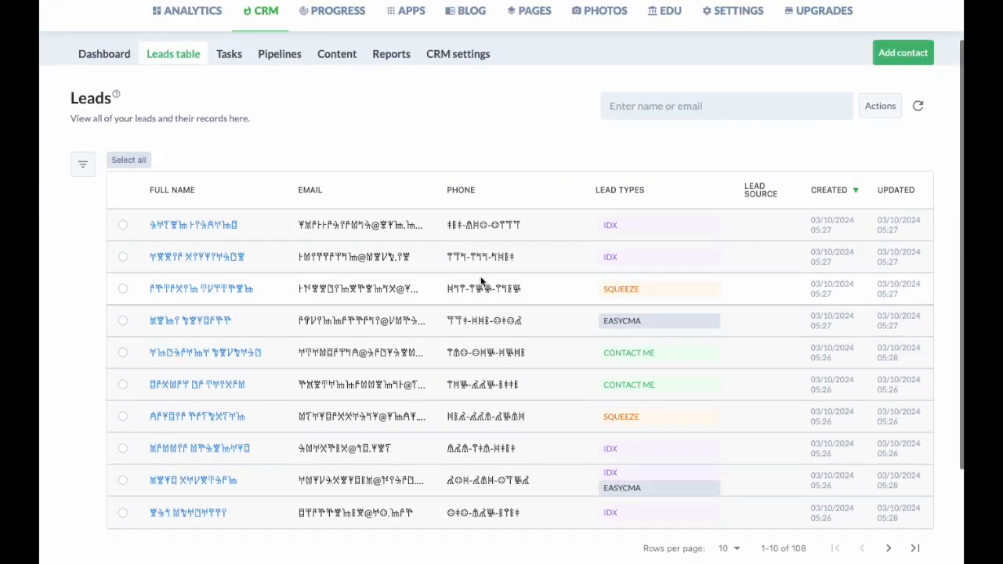
Open the lead filters and examine the name or email, phone number and squeeze page filters.
click(656, 165)
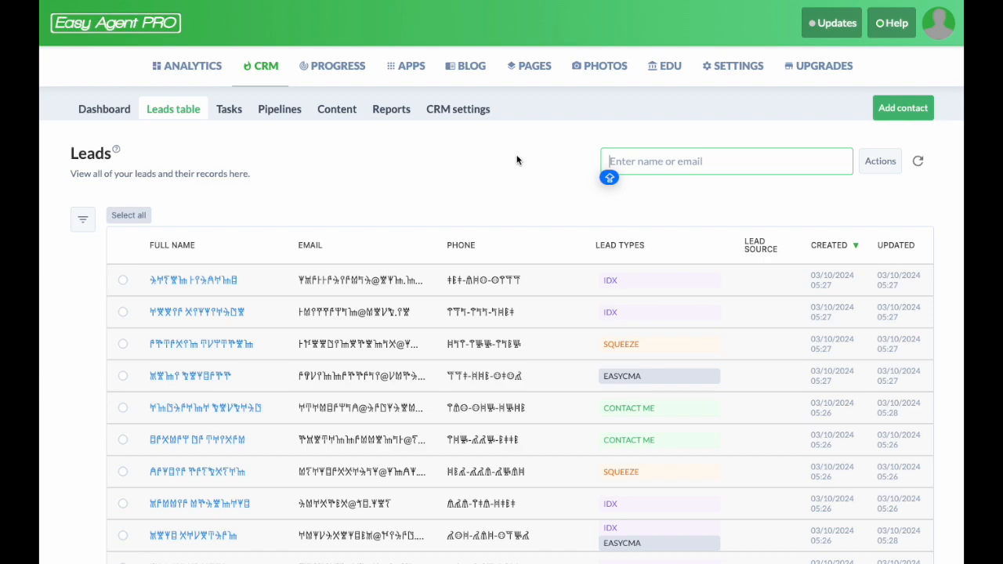
click(83, 220)
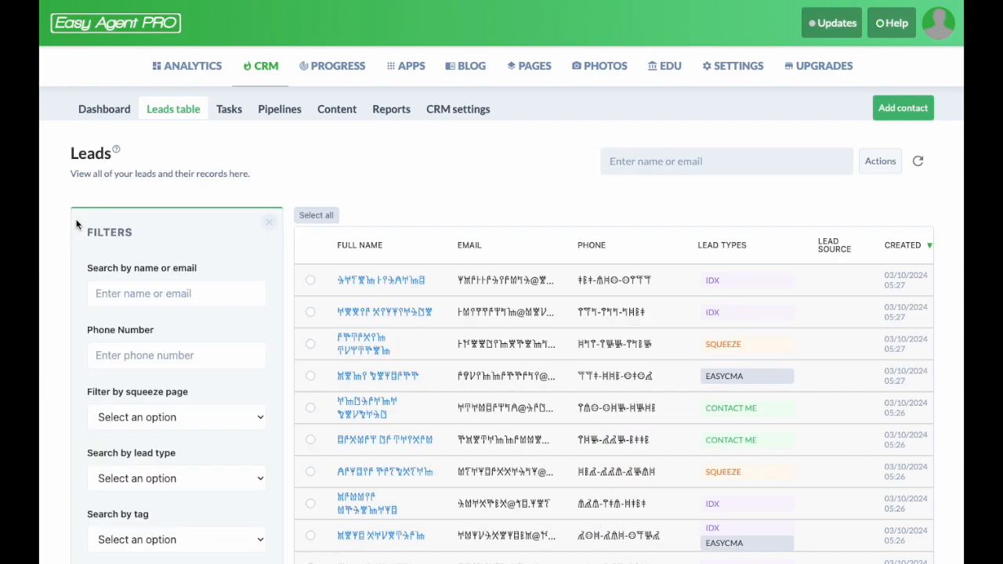
click(170, 287)
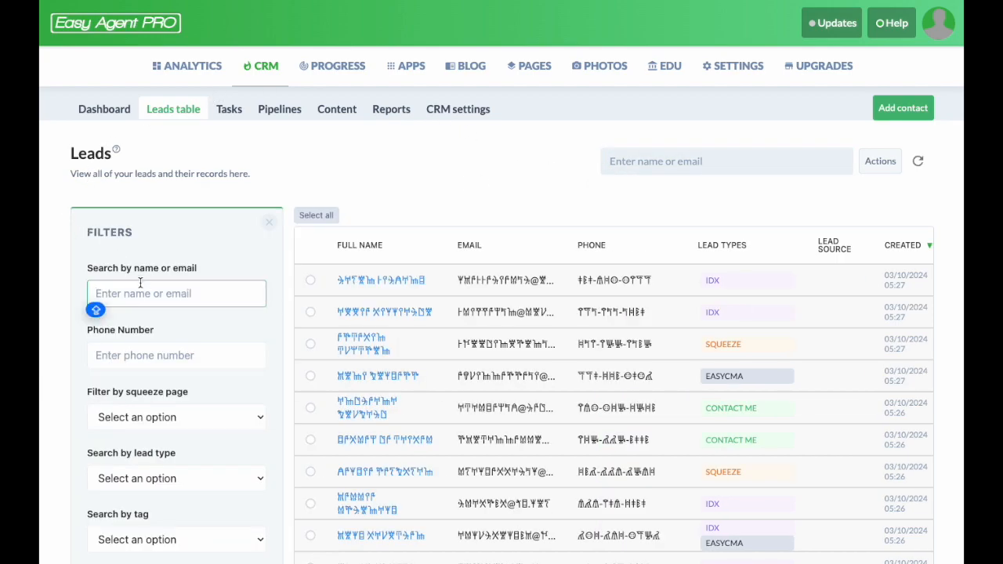
click(144, 358)
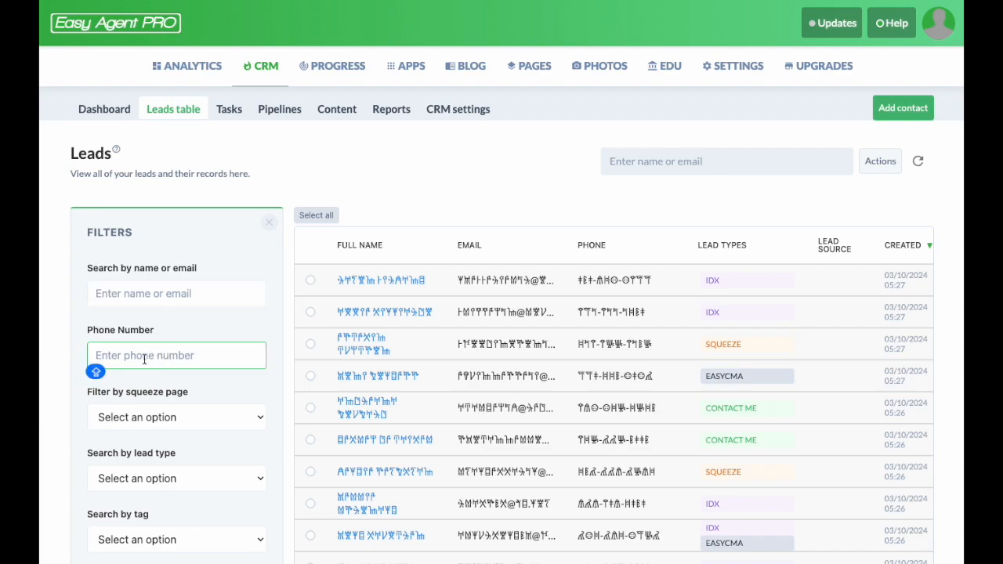
click(194, 407)
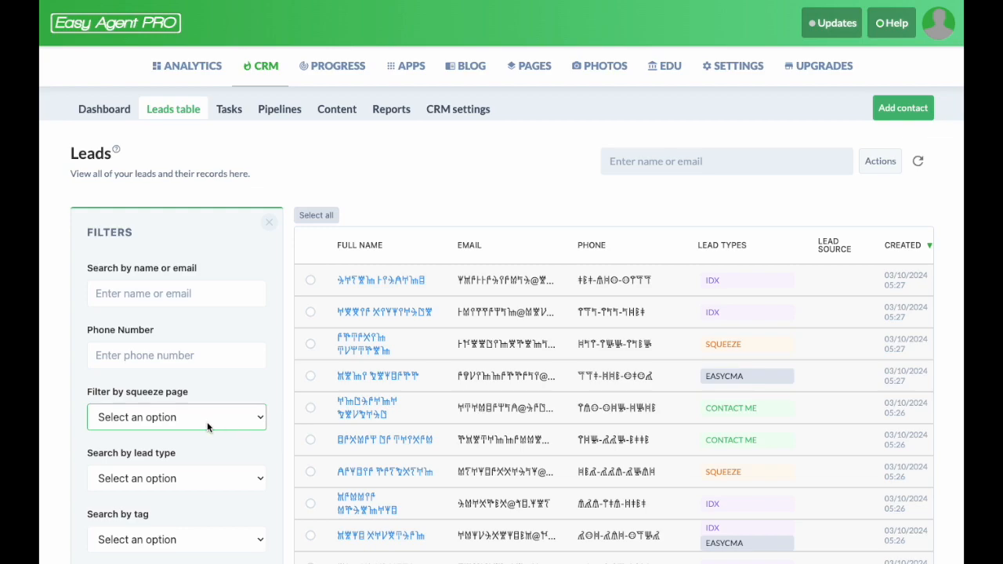
scroll(215, 433, down, 1)
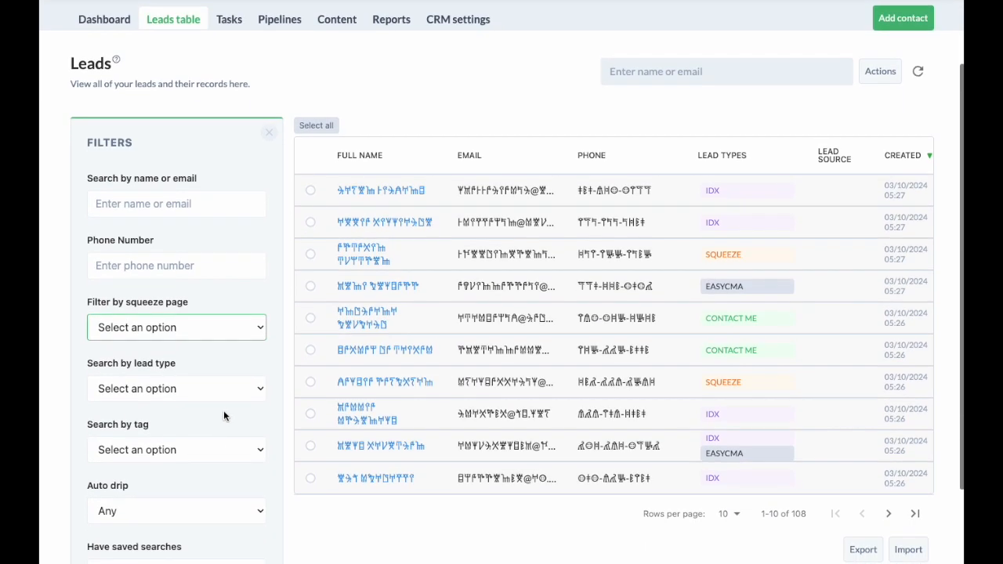
Try filtering the leads by the IDX and Contact Me lead types, and clear the lead type filter.
click(237, 392)
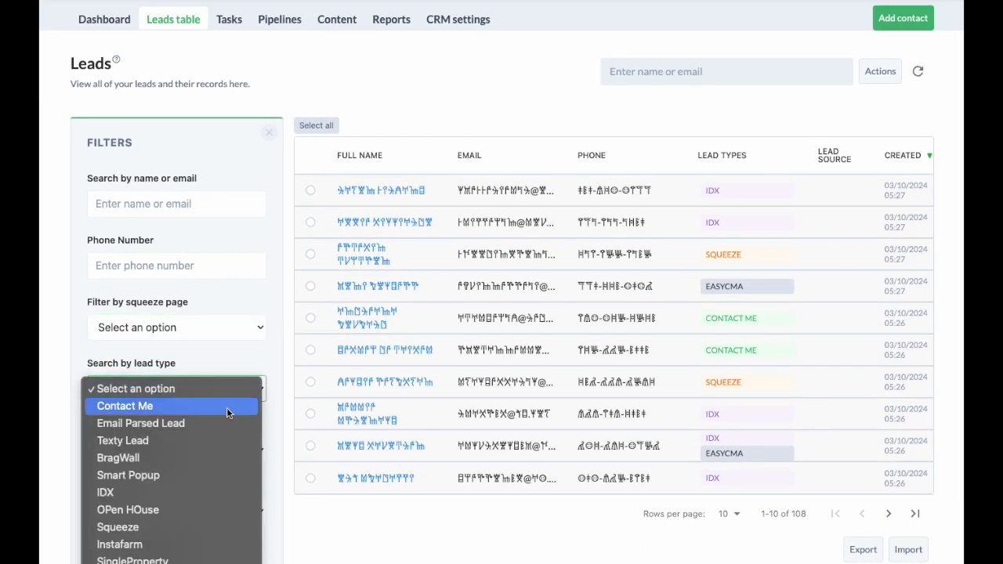
scroll(241, 476, down, 3)
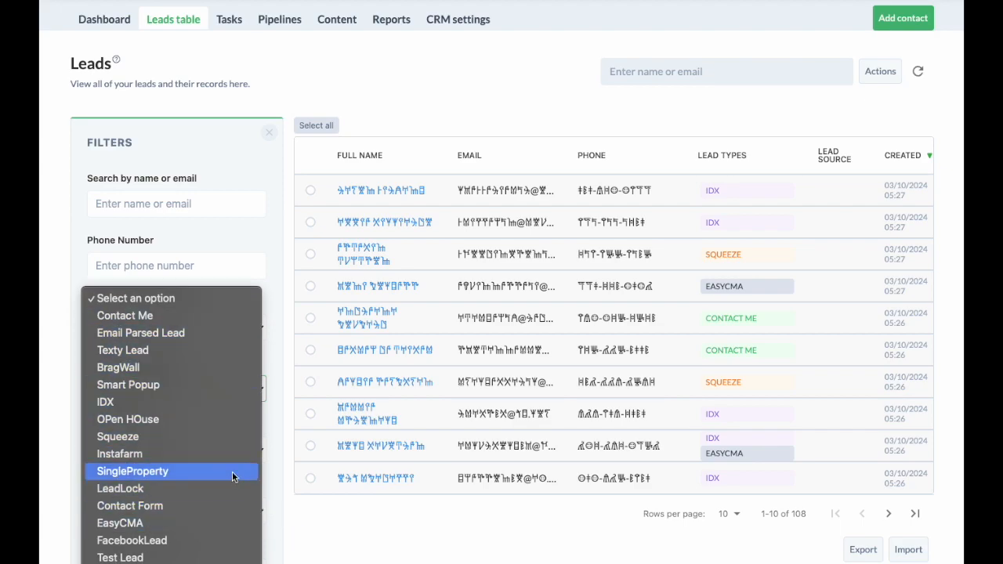
click(229, 402)
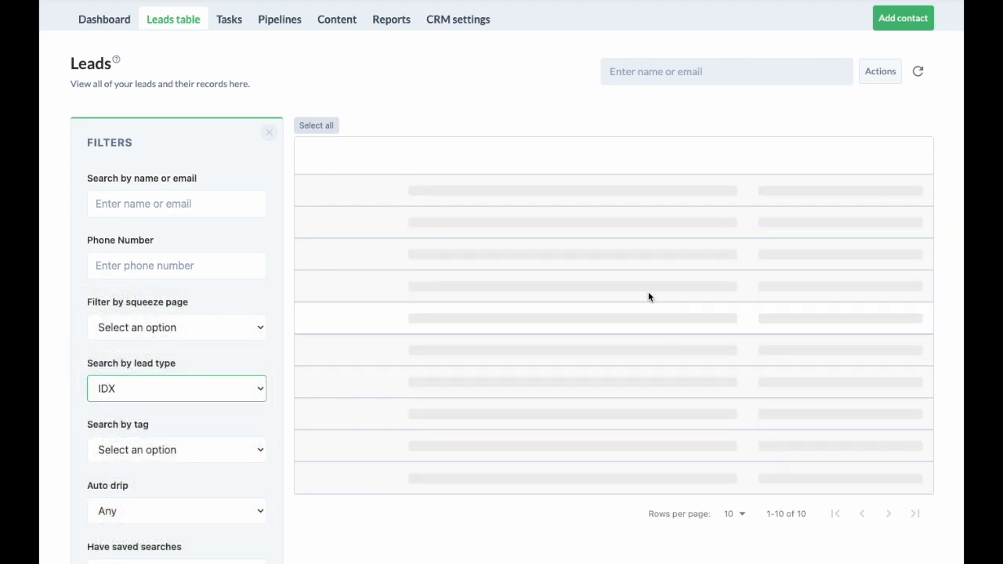
click(234, 394)
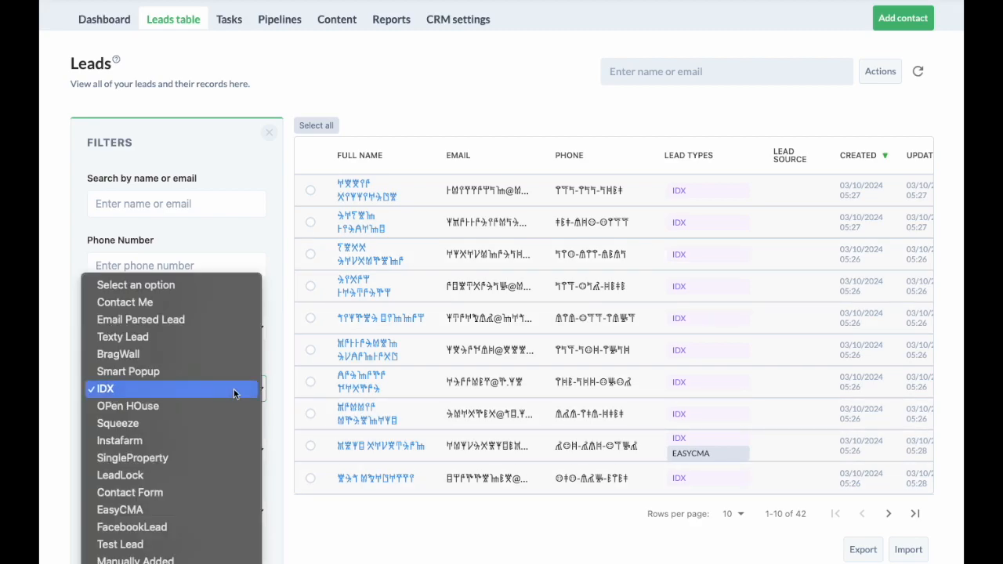
click(221, 302)
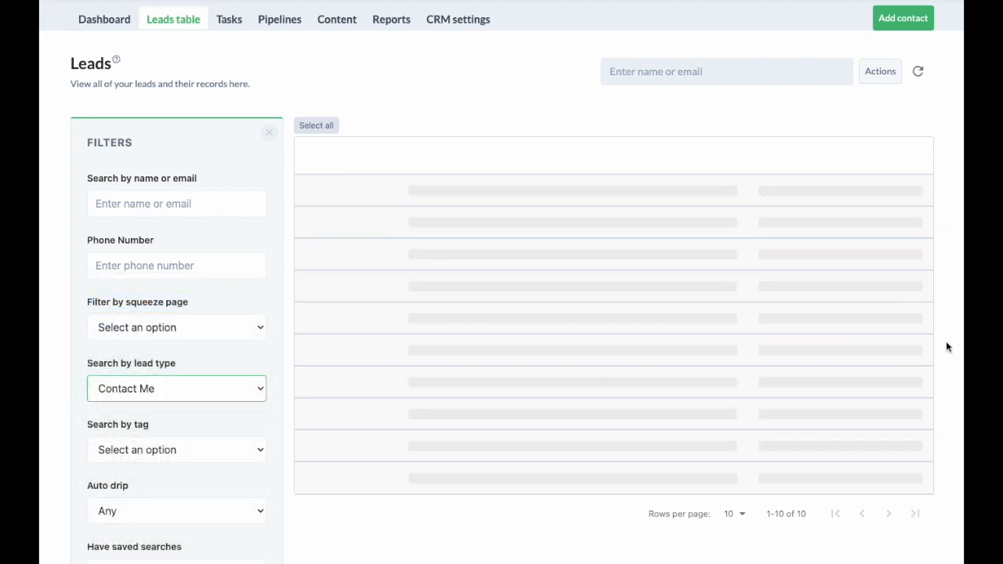
click(228, 384)
click(205, 368)
Examine the options of the tag, auto drip, saved searches and created date filters without choosing any.
scroll(222, 424, down, 1)
click(240, 377)
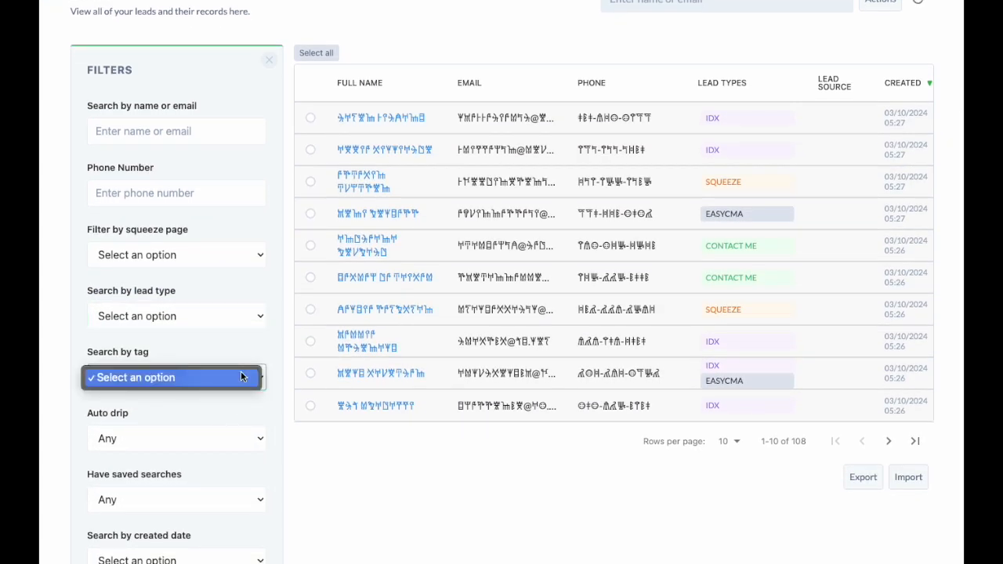
click(486, 462)
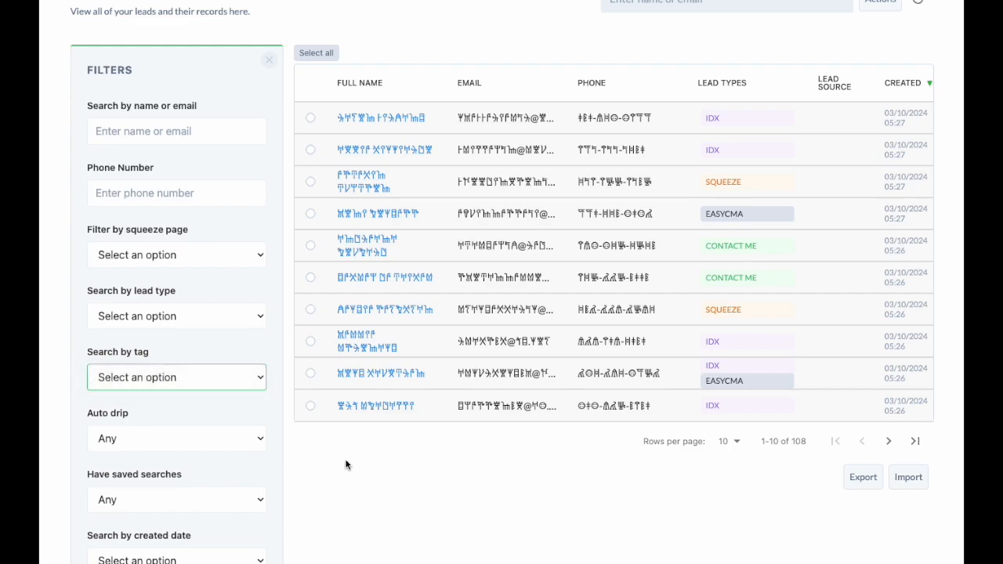
click(218, 443)
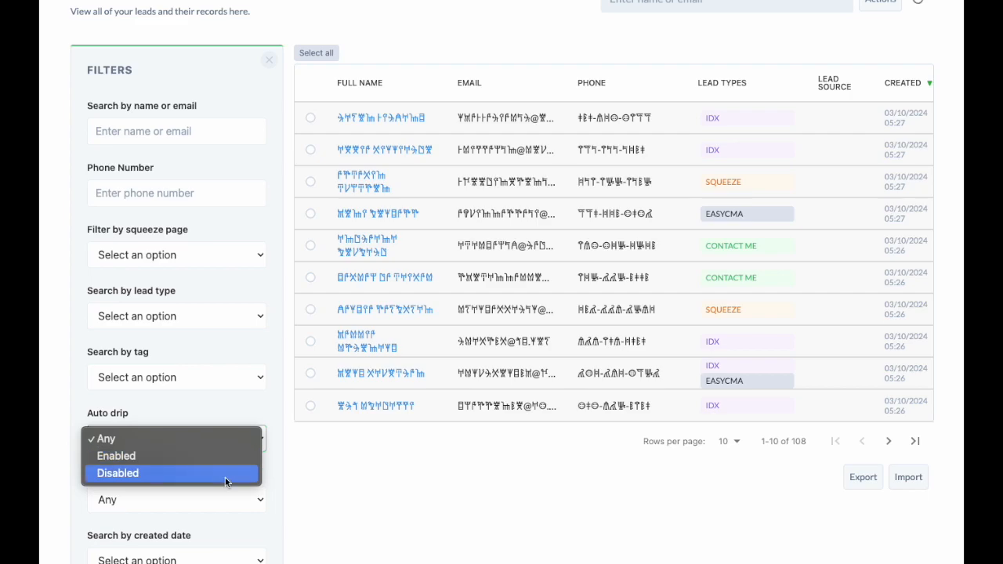
click(334, 475)
scroll(333, 477, down, 2)
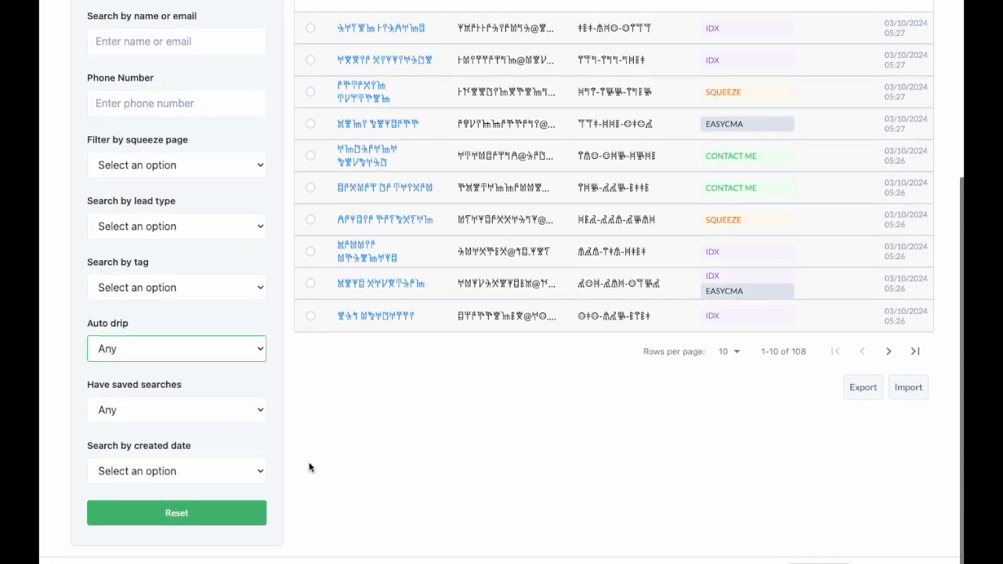
click(235, 410)
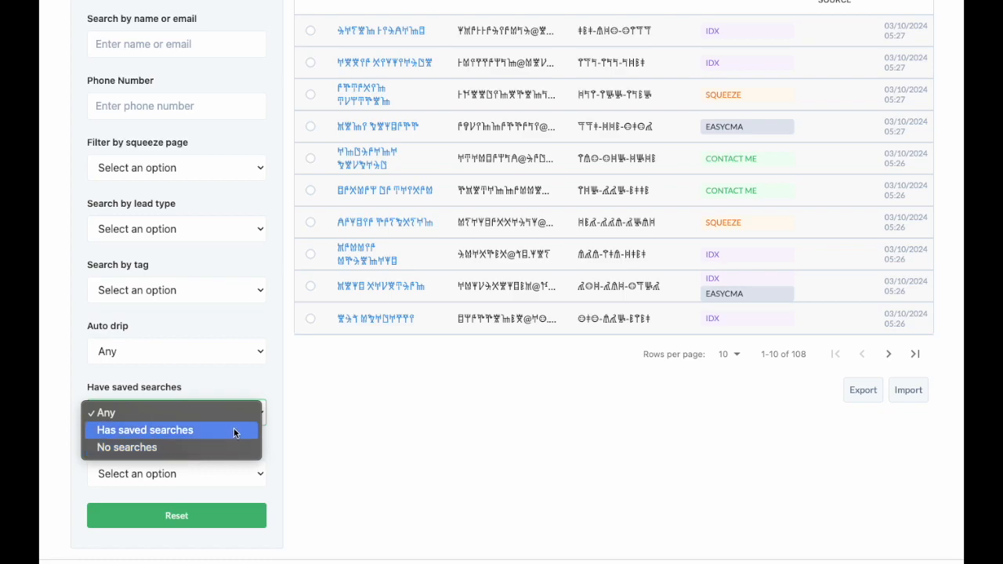
click(235, 381)
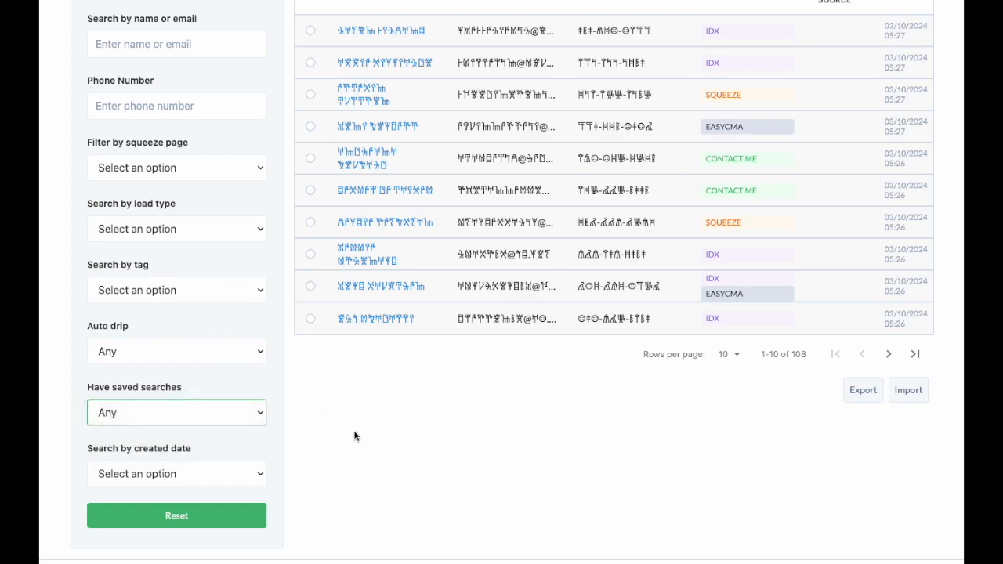
click(240, 473)
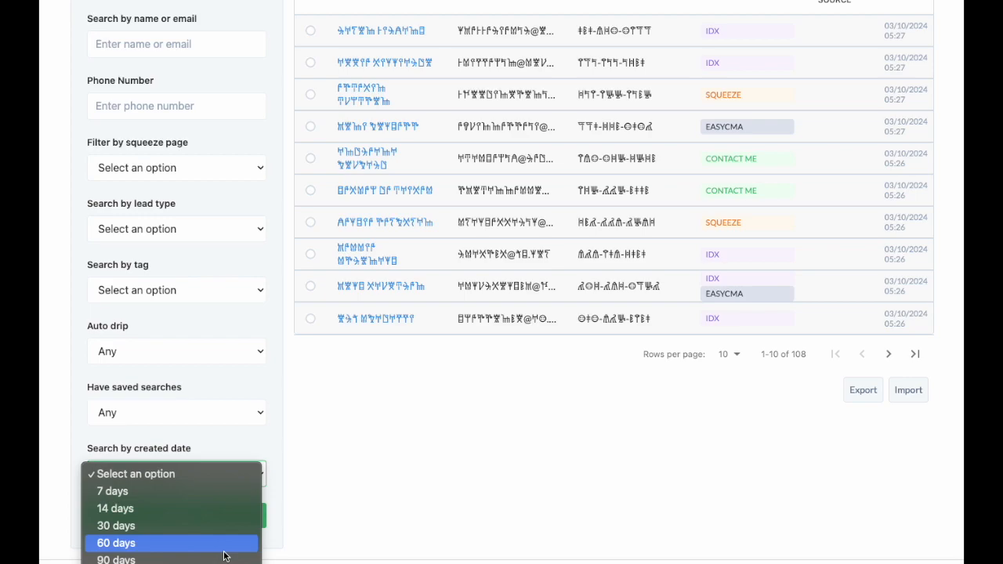
click(444, 469)
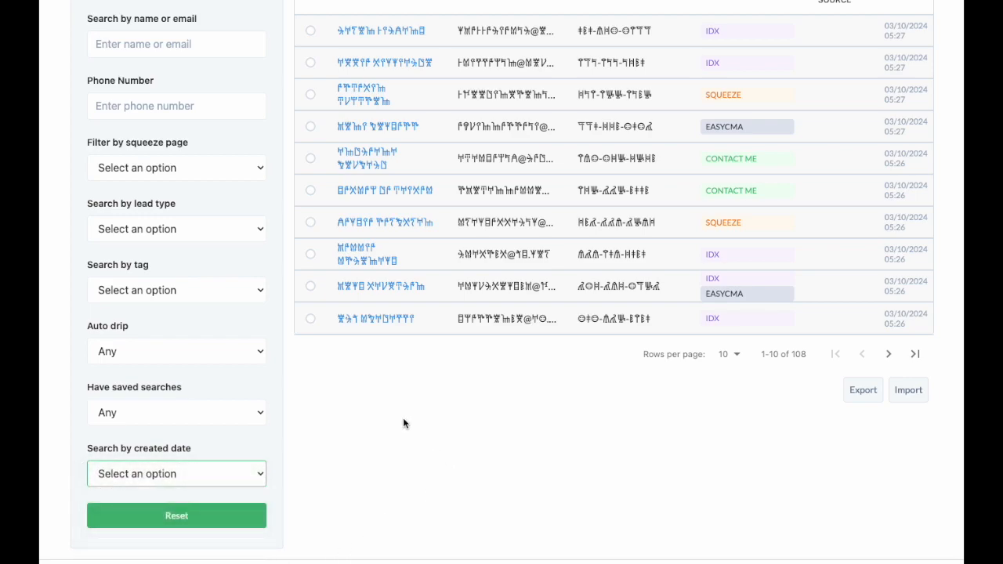
Reset all lead filters and close the filter pane.
click(217, 516)
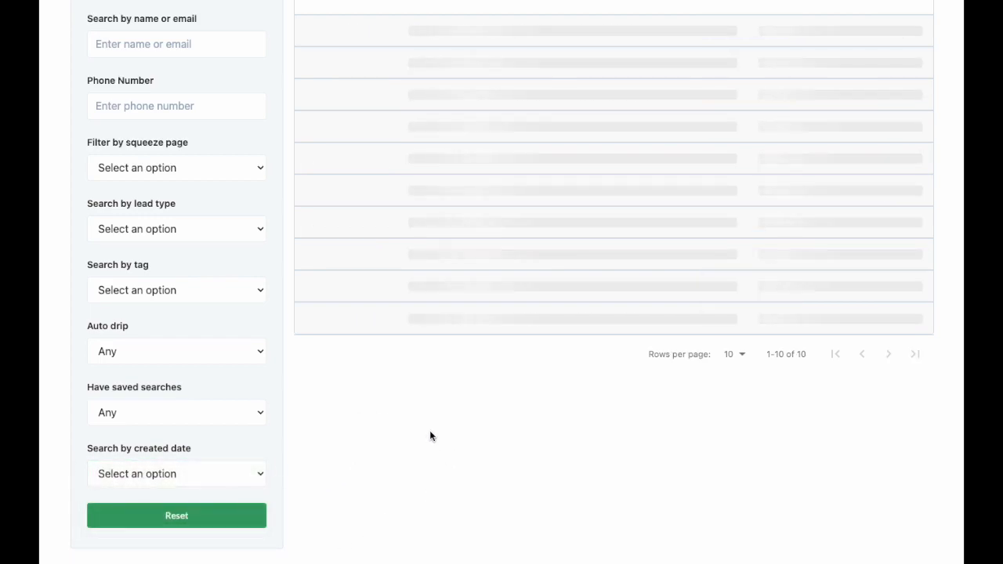
scroll(429, 436, up, 4)
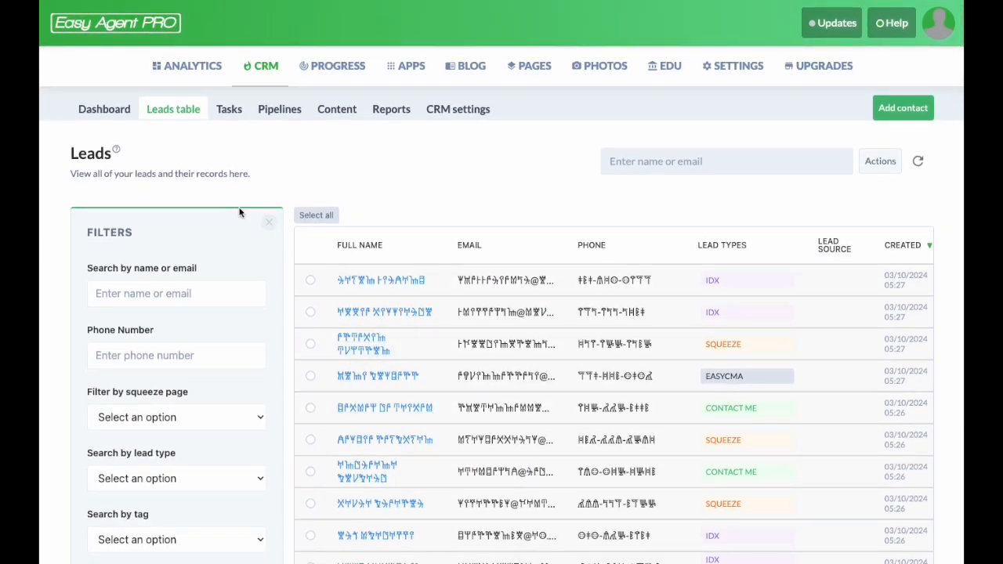
click(269, 223)
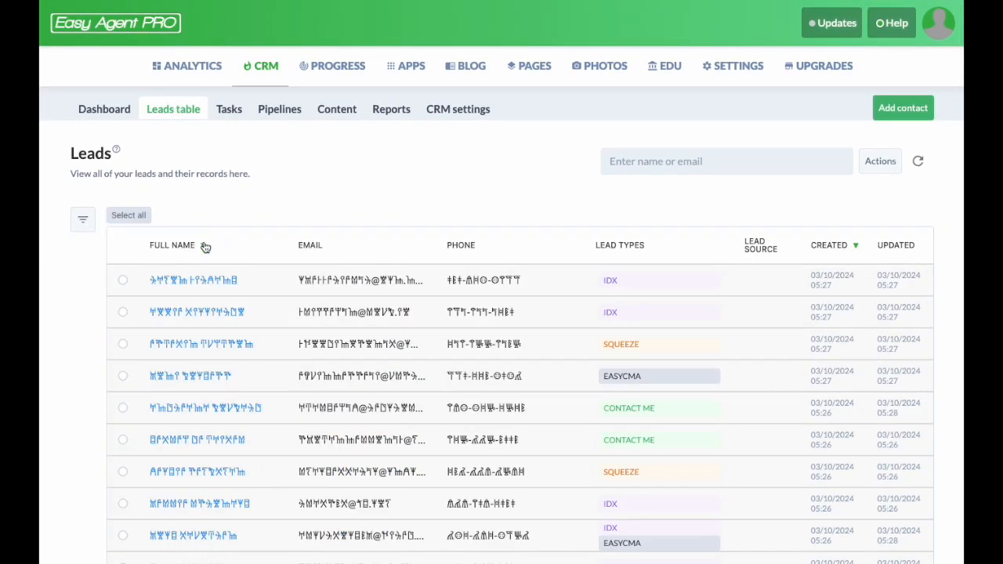
Select the first, third, fourth, sixth, eighth and ninth leads in the table.
scroll(206, 251, down, 1)
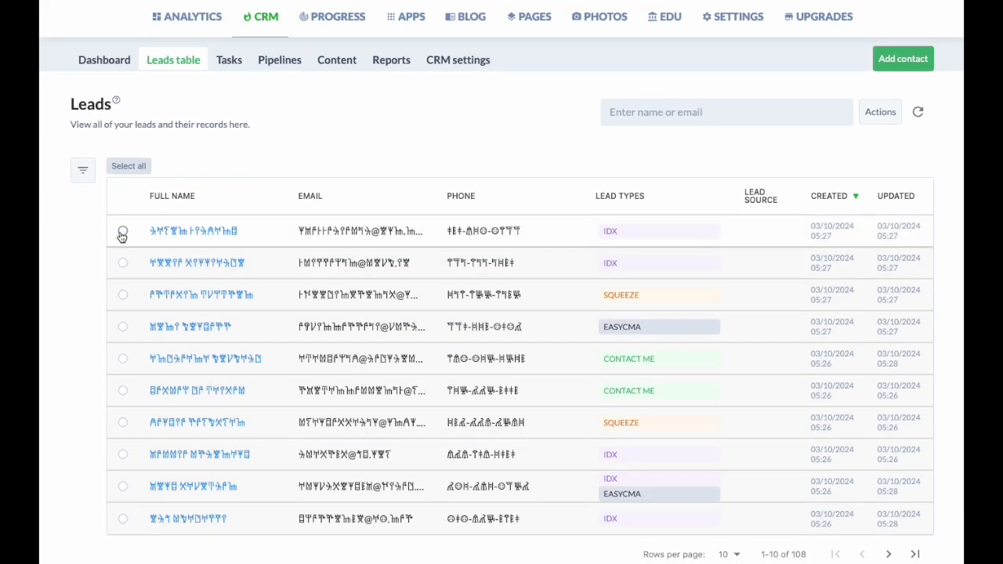
click(123, 232)
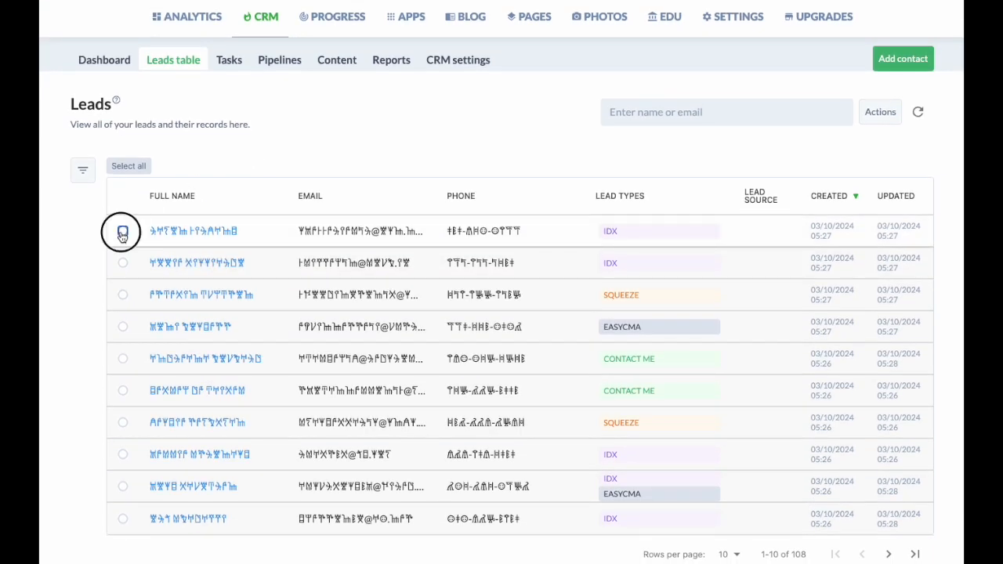
click(122, 296)
click(123, 327)
click(123, 390)
click(123, 455)
click(122, 489)
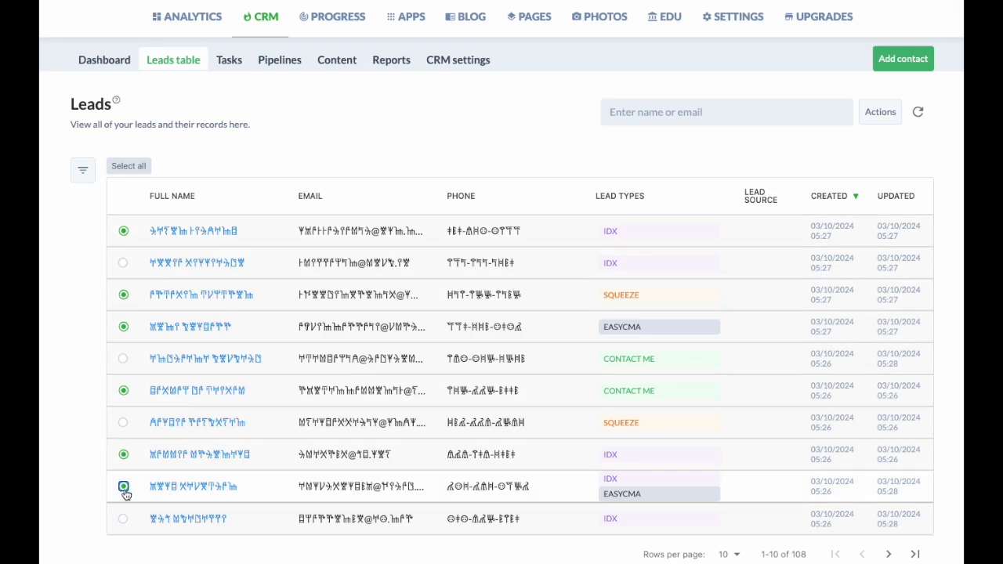
View the bulk email form for the selected leads and close it without sending.
scroll(589, 169, up, 1)
click(873, 167)
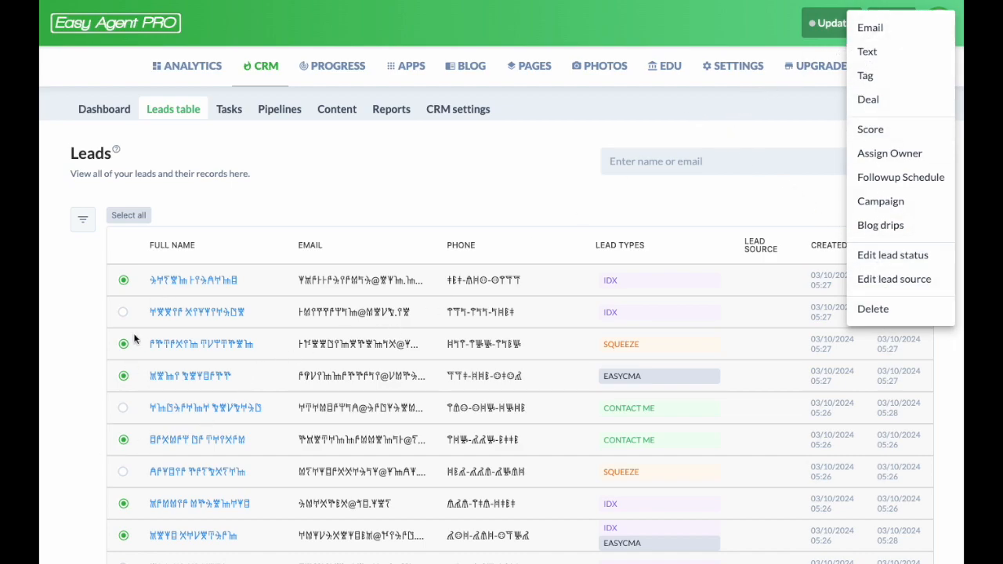
click(868, 29)
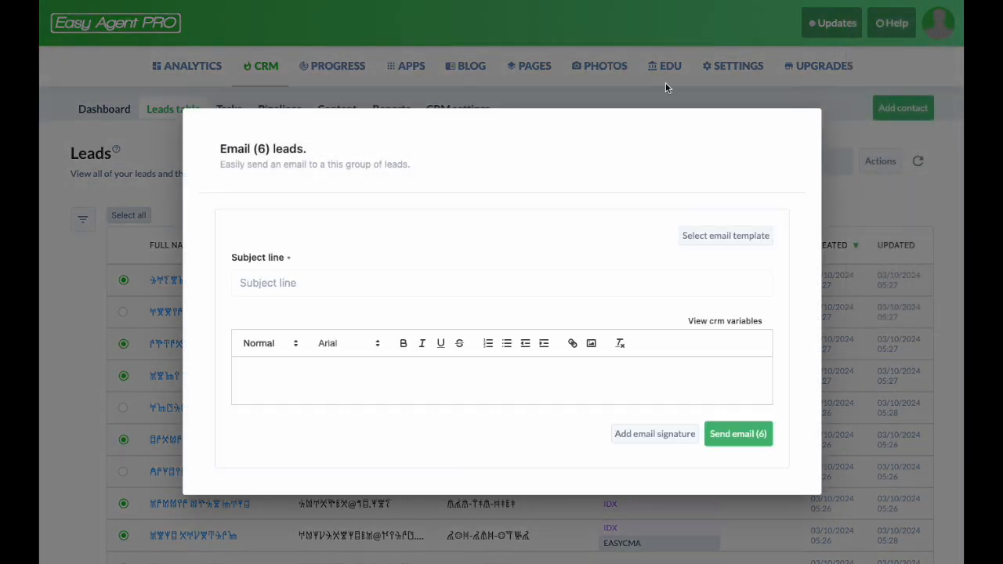
drag(221, 149, 304, 151)
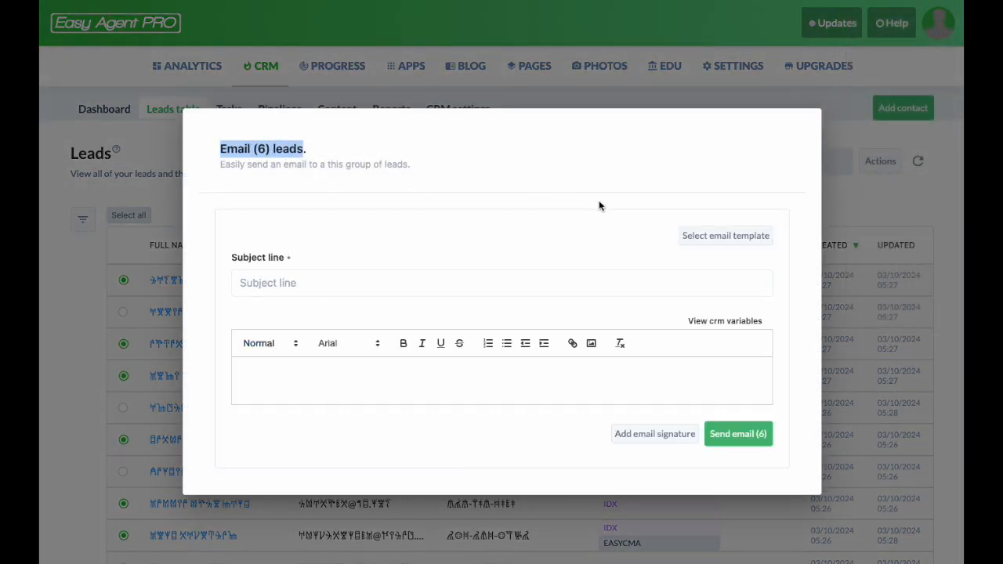
click(836, 124)
View the bulk text message form for the selected leads and close it without sending.
click(873, 160)
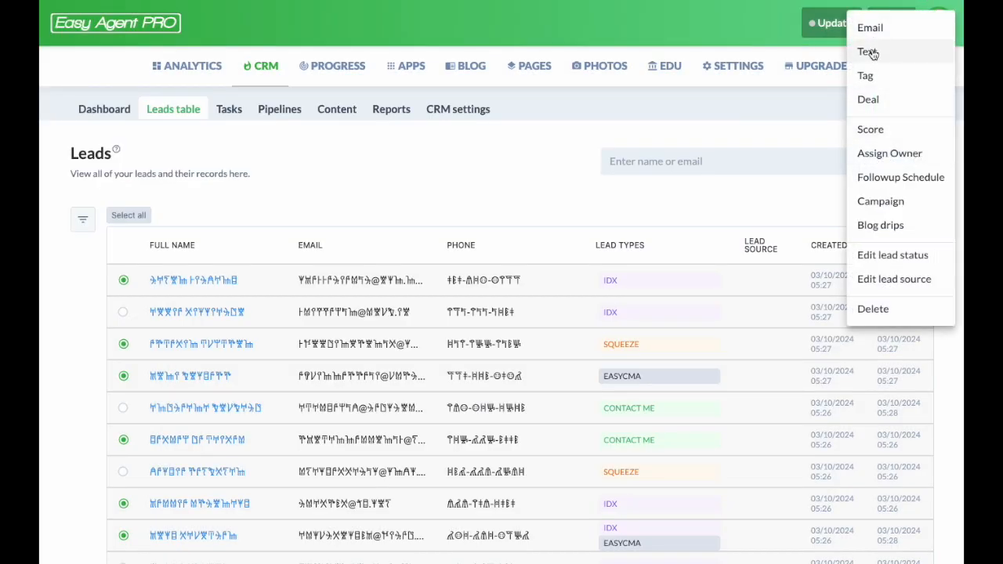
click(868, 52)
click(824, 205)
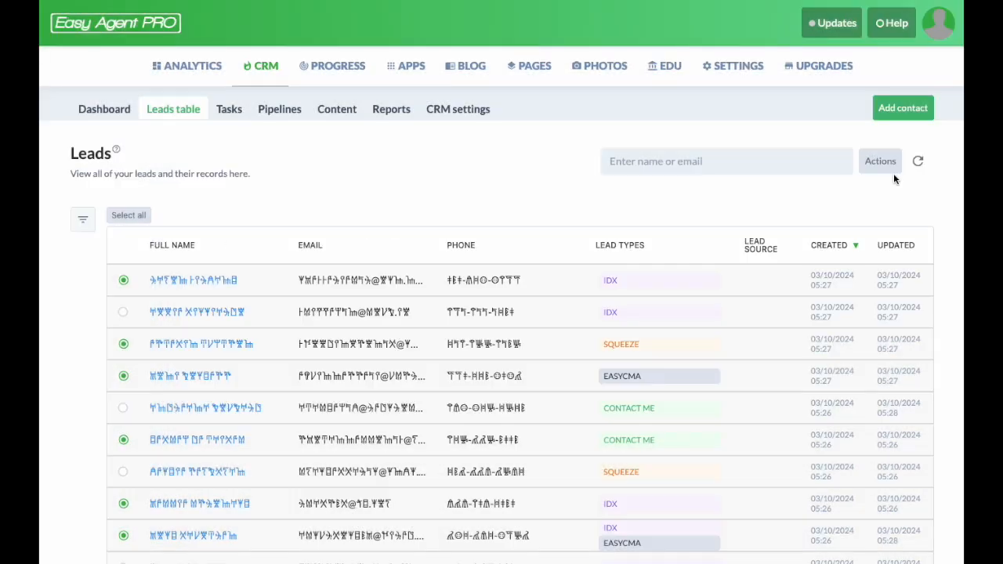
View the bulk tag form and its tag choices for the selected leads, and close it without applying a tag.
click(879, 162)
click(879, 77)
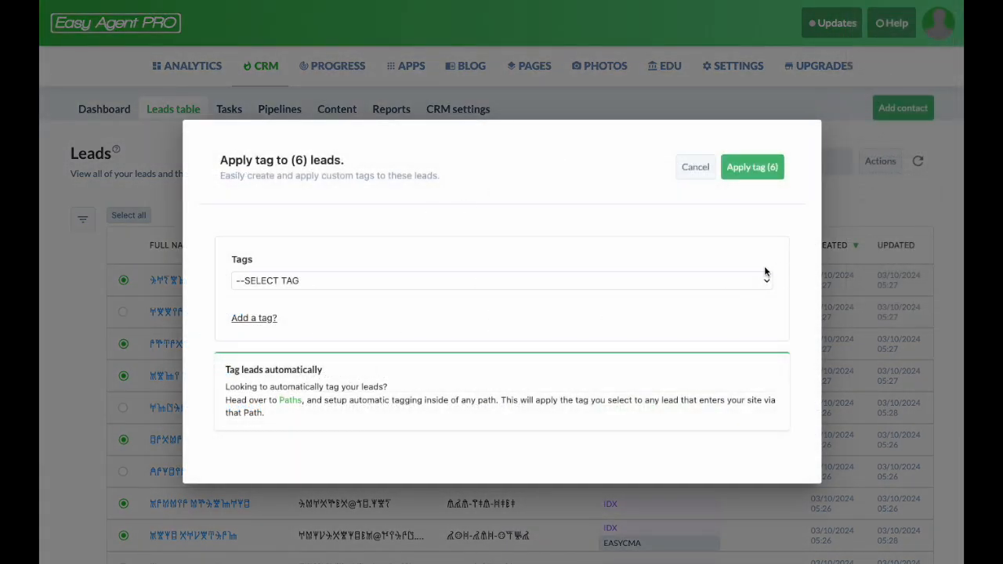
click(743, 281)
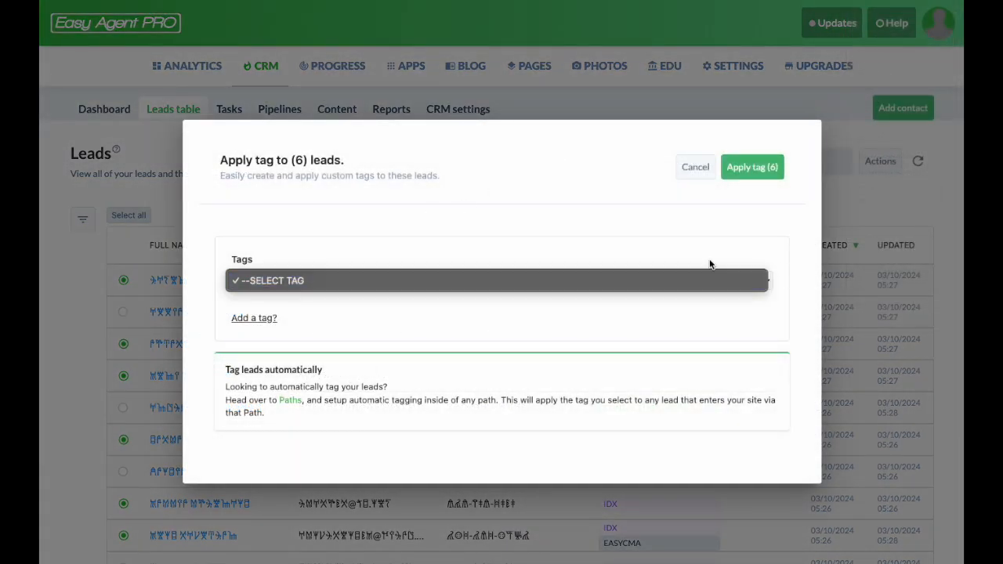
click(290, 315)
click(696, 170)
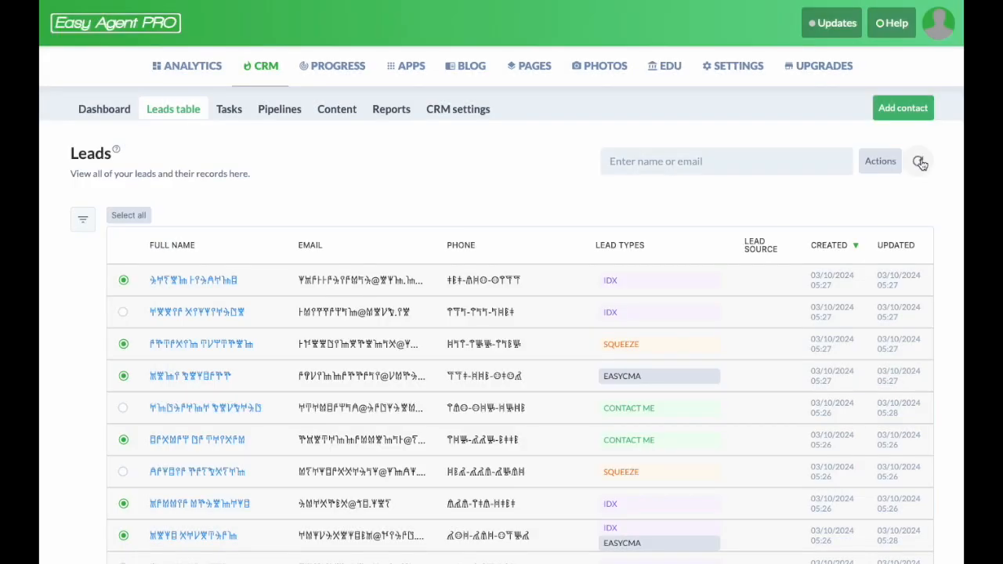
View the bulk deal form for the selected leads and close it without saving.
click(880, 161)
click(906, 102)
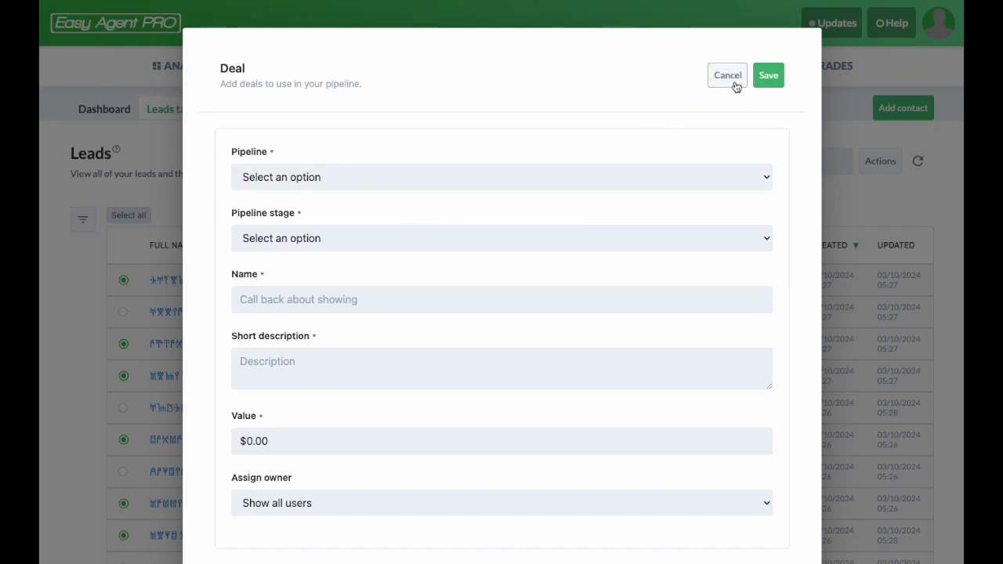
click(727, 76)
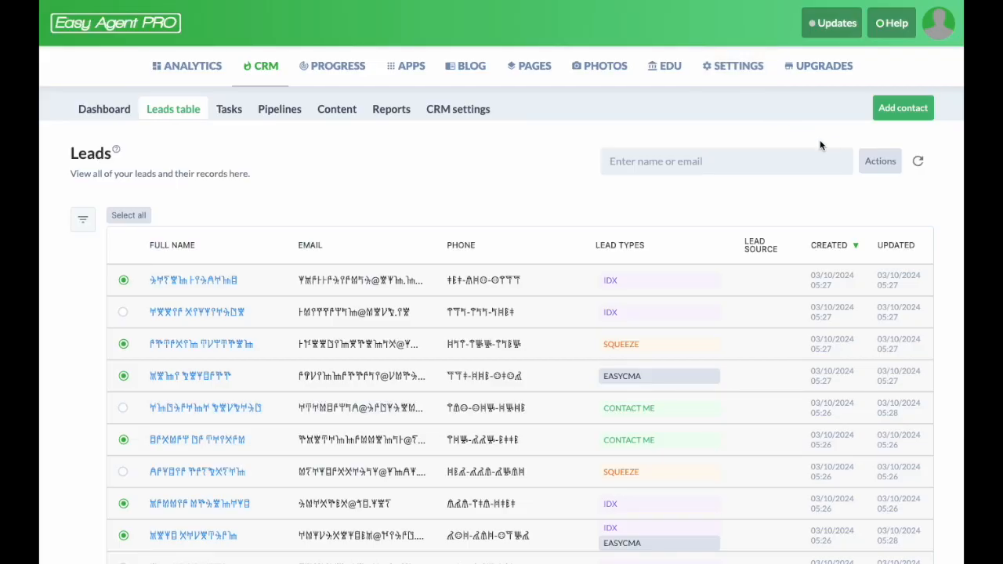
View the bulk lead score form and its score choices for the selected leads, and close it without saving.
click(882, 163)
click(892, 135)
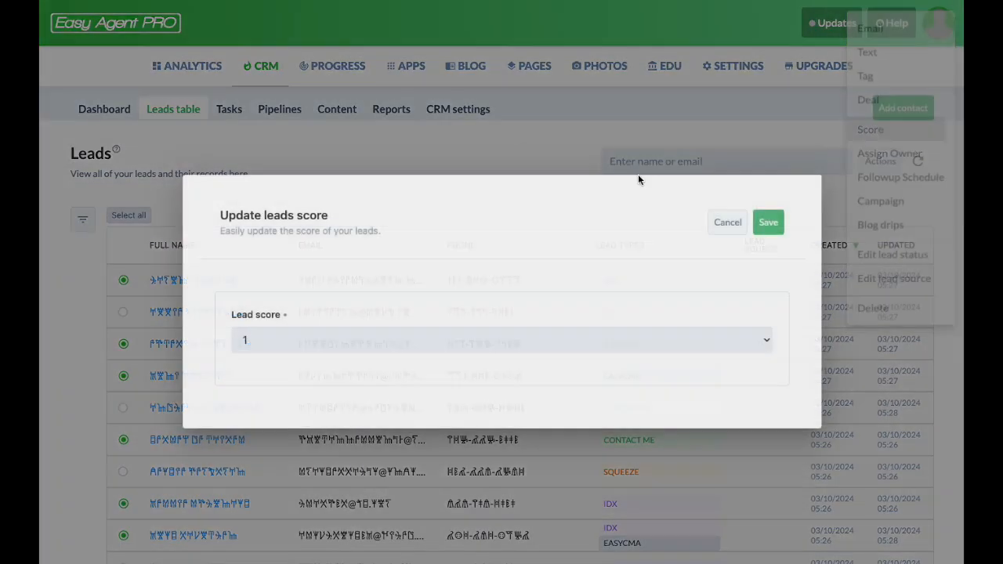
click(370, 333)
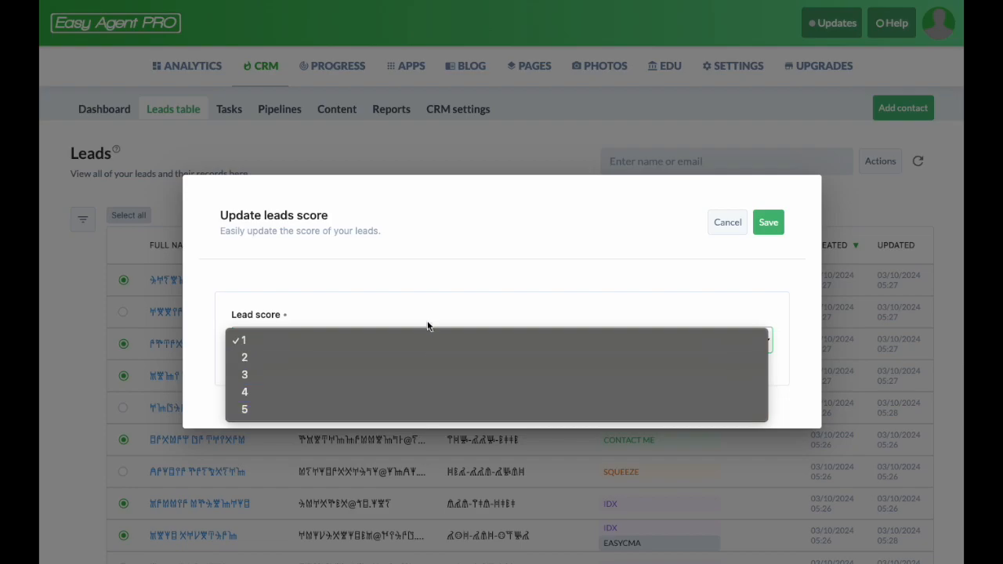
click(523, 271)
click(727, 223)
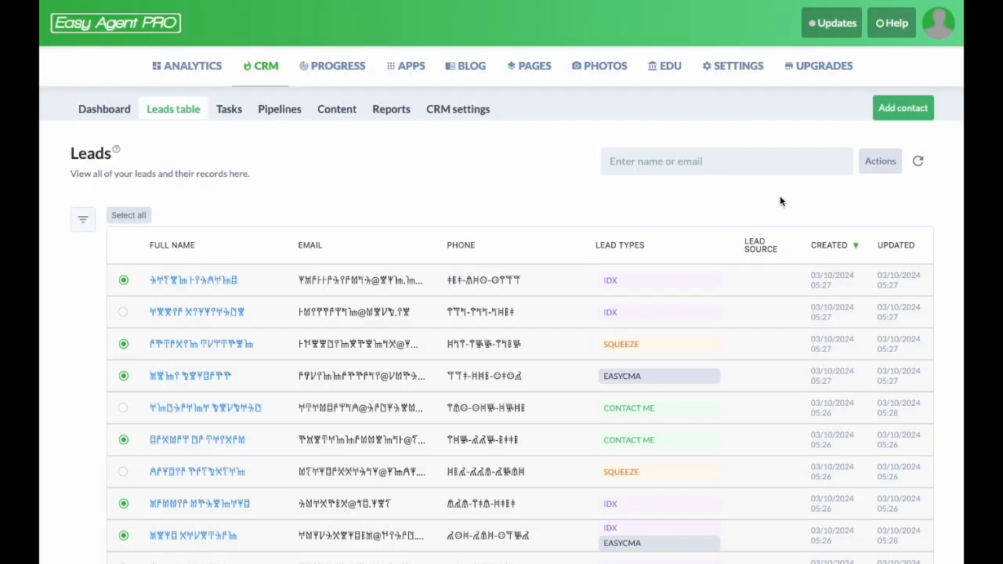
View the bulk owner assignment form for the selected leads and close it without saving.
click(874, 163)
click(894, 152)
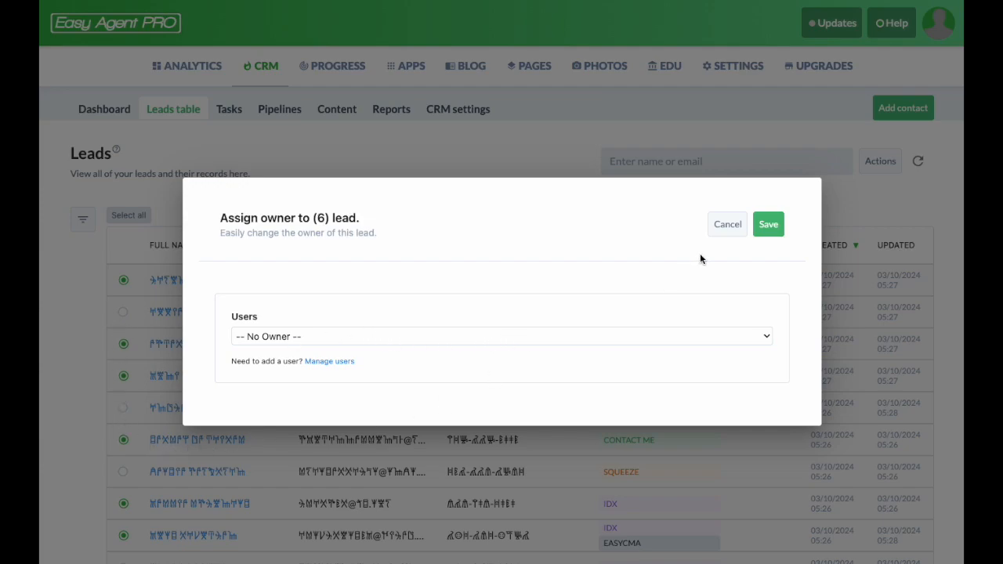
click(727, 224)
View the bulk follow-up schedule form for the selected leads and close it without saving.
click(882, 162)
click(894, 176)
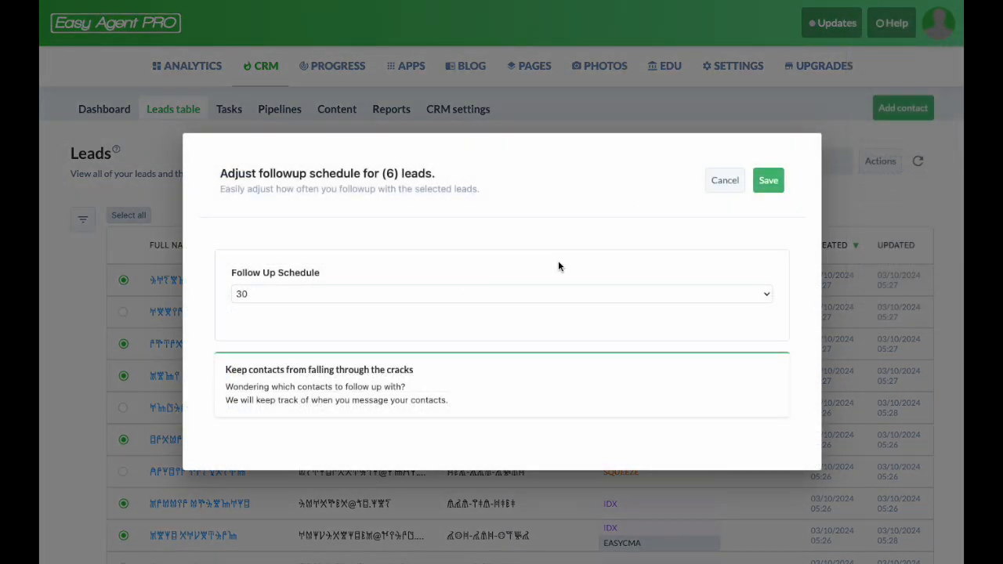
click(723, 179)
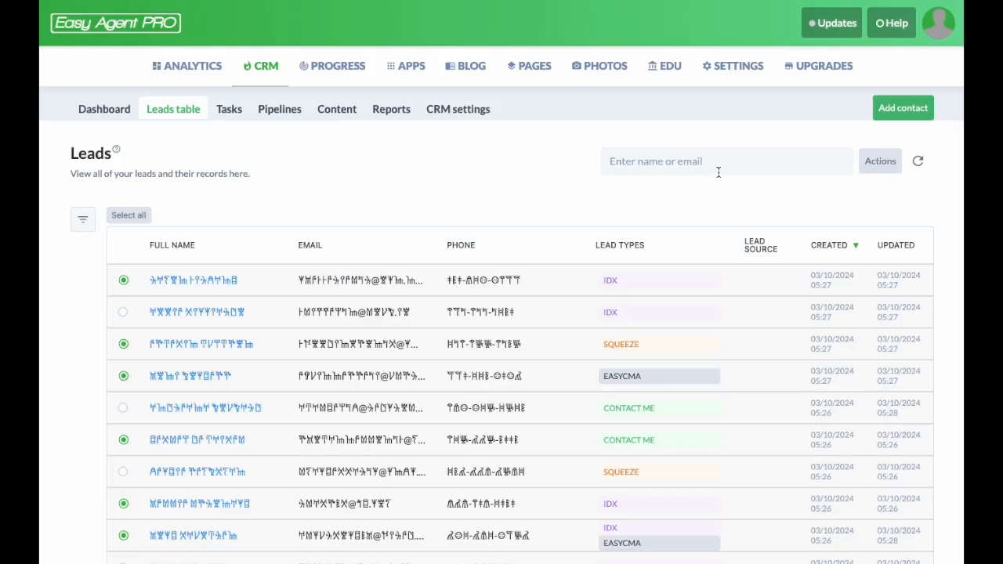
View the bulk campaign form and its available campaigns for the selected leads, and close it without adding them.
click(881, 164)
click(892, 207)
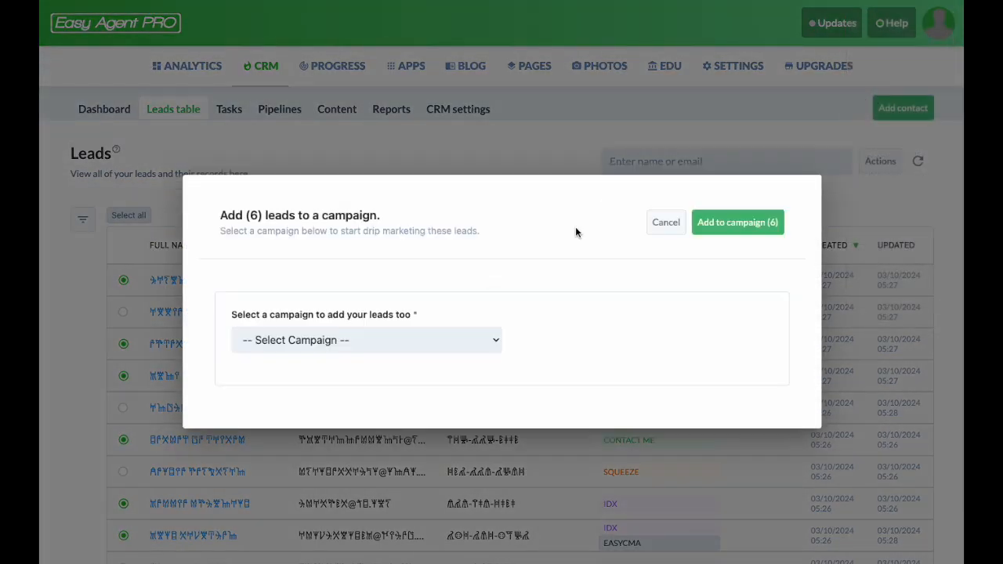
click(444, 341)
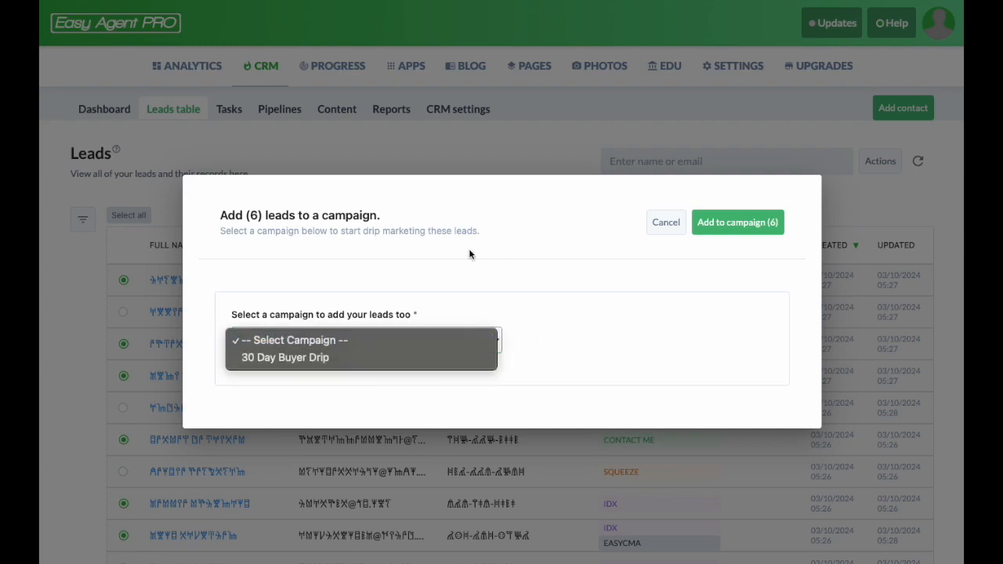
click(666, 223)
click(667, 223)
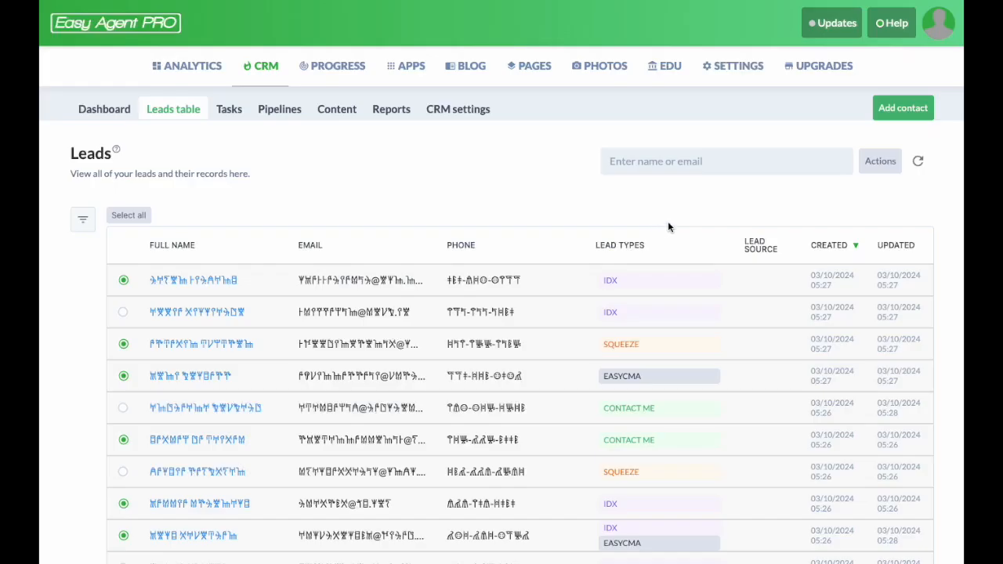
View the bulk blog drips form for the selected leads and close it without saving.
click(888, 160)
click(886, 225)
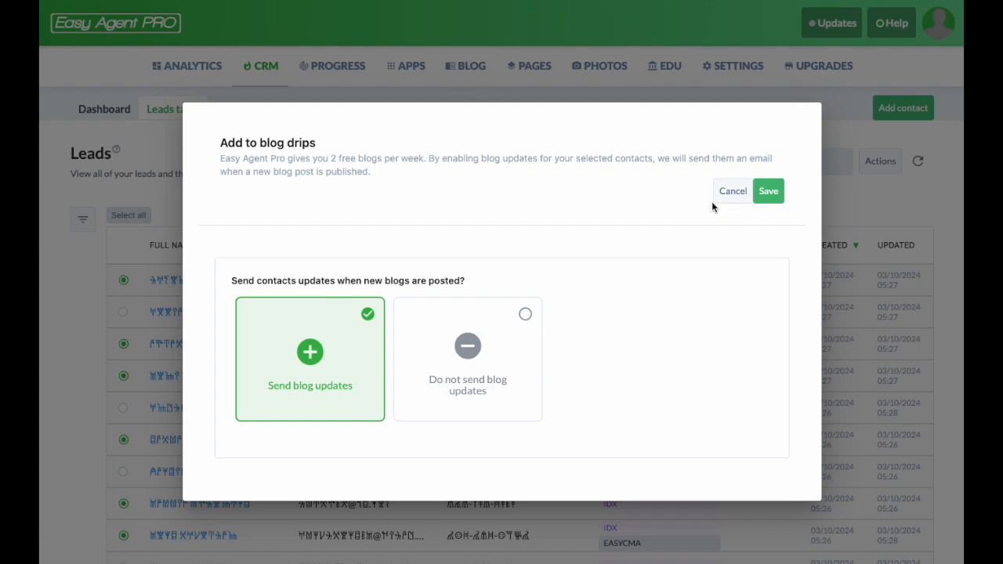
click(732, 191)
View the bulk lead status and lead source editors for the selected leads, closing both without changes.
click(879, 162)
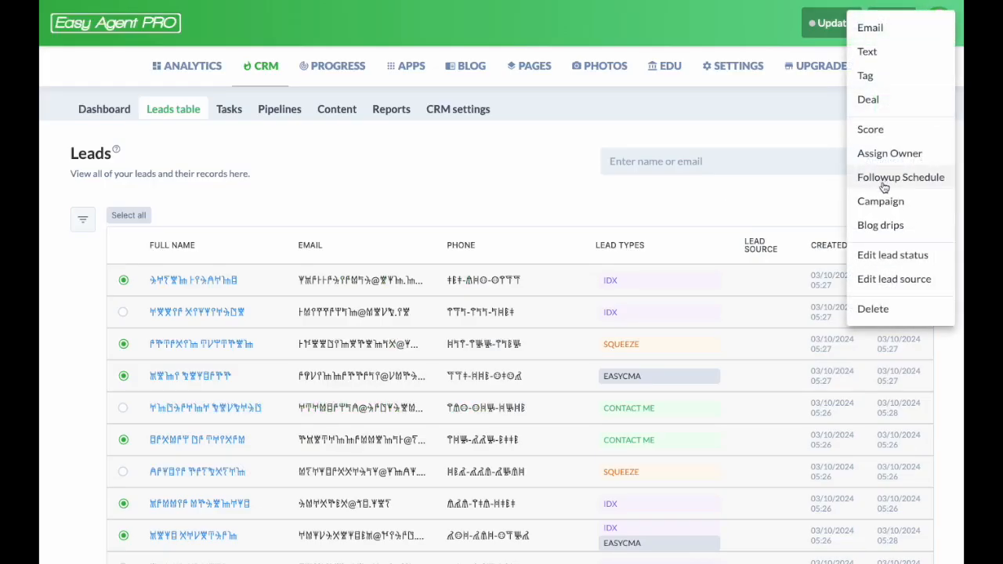
click(892, 257)
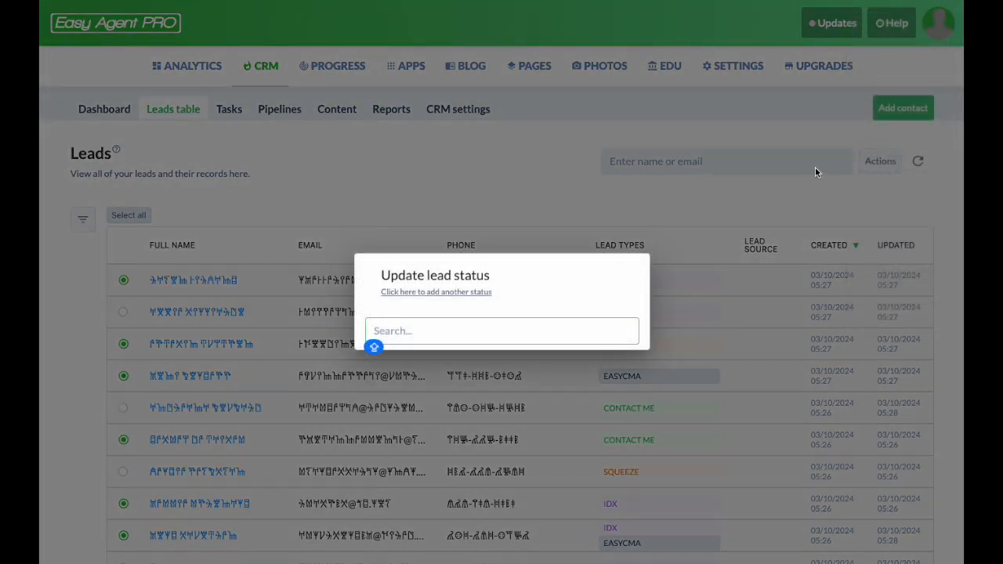
click(877, 162)
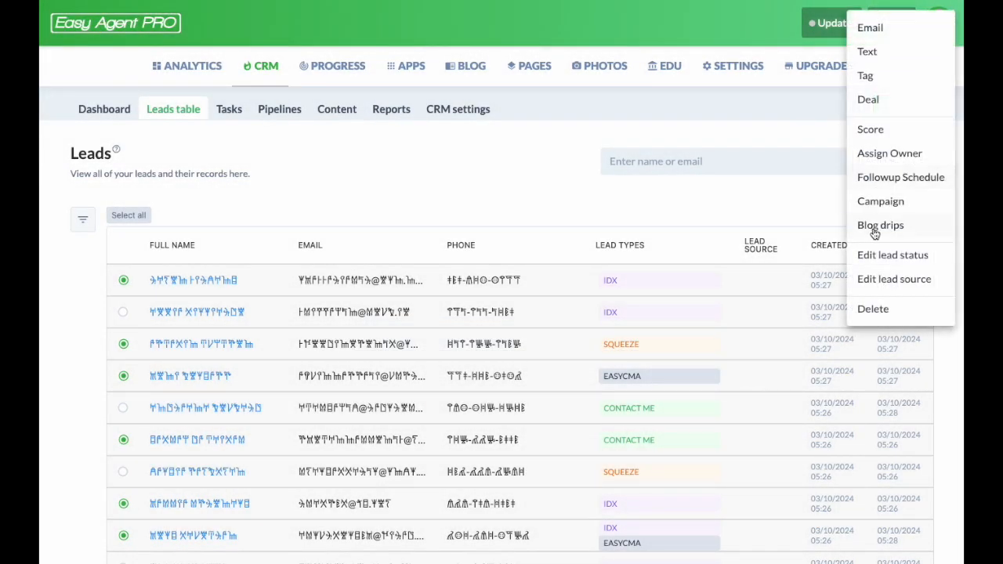
click(878, 280)
click(825, 183)
Look over the available bulk actions, including Delete, and close the list without applying any.
click(878, 161)
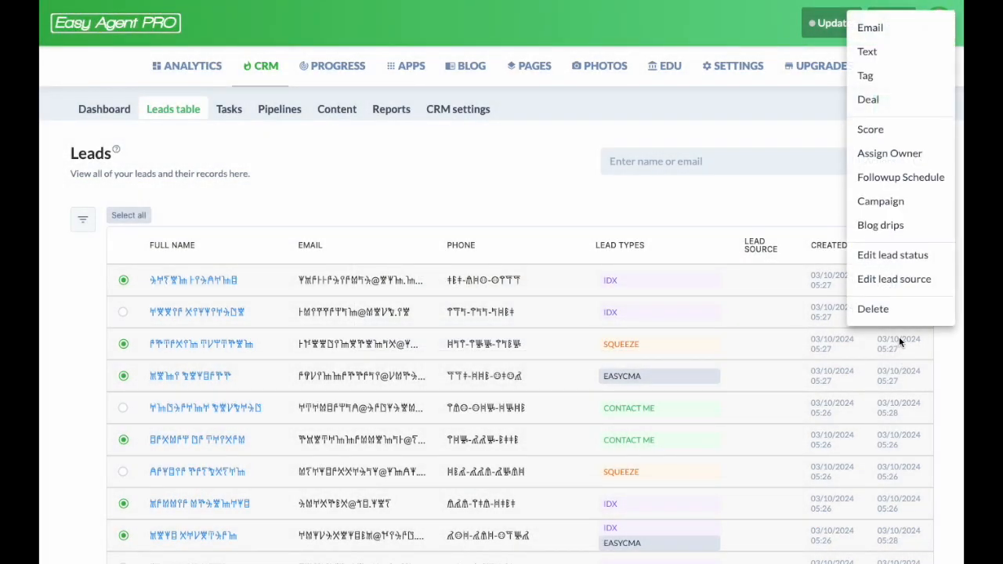
click(461, 201)
scroll(533, 169, down, 2)
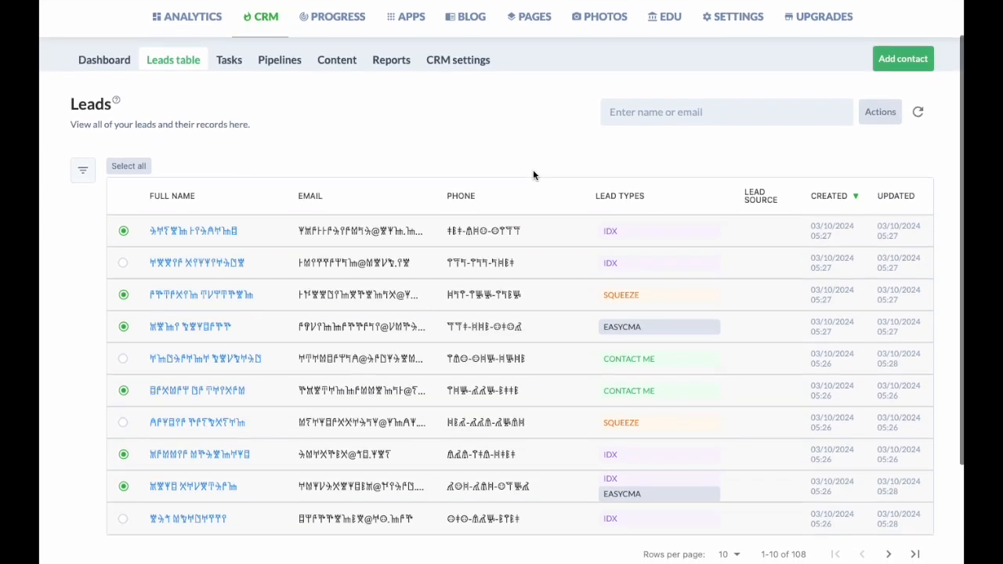
scroll(536, 164, up, 2)
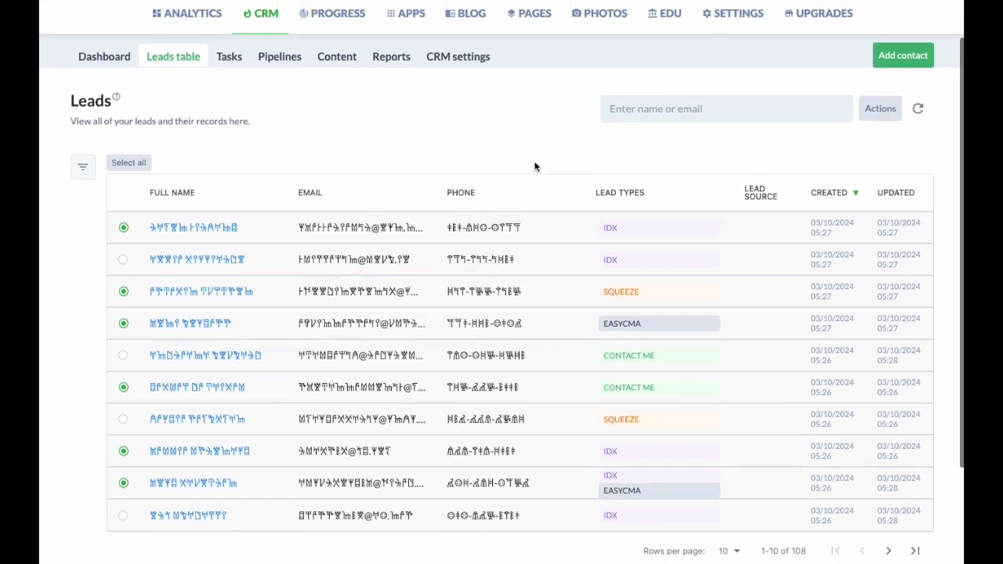
scroll(237, 155, down, 1)
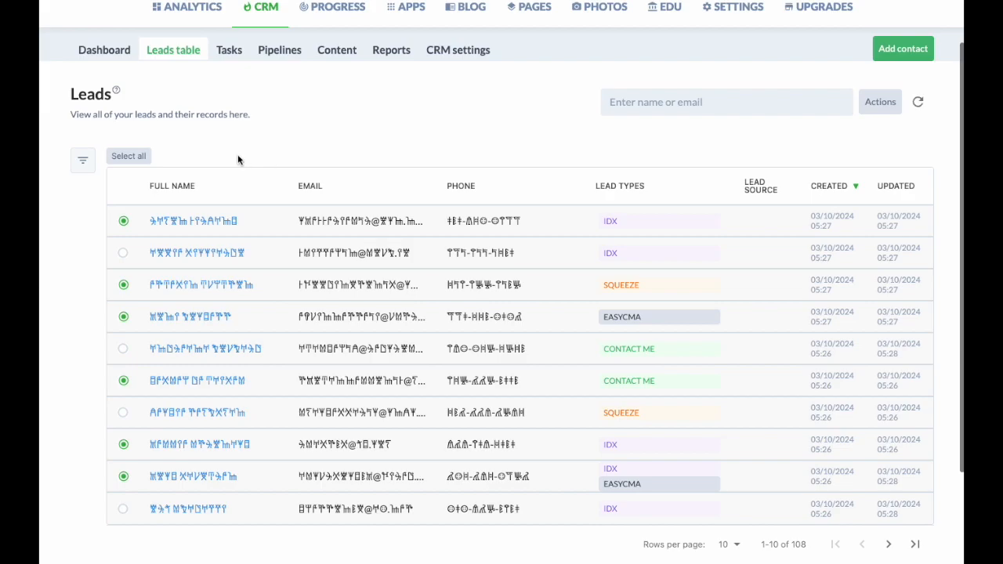
Select all leads on the first page, and view the bulk email form for them without sending.
click(131, 157)
click(870, 101)
click(865, 26)
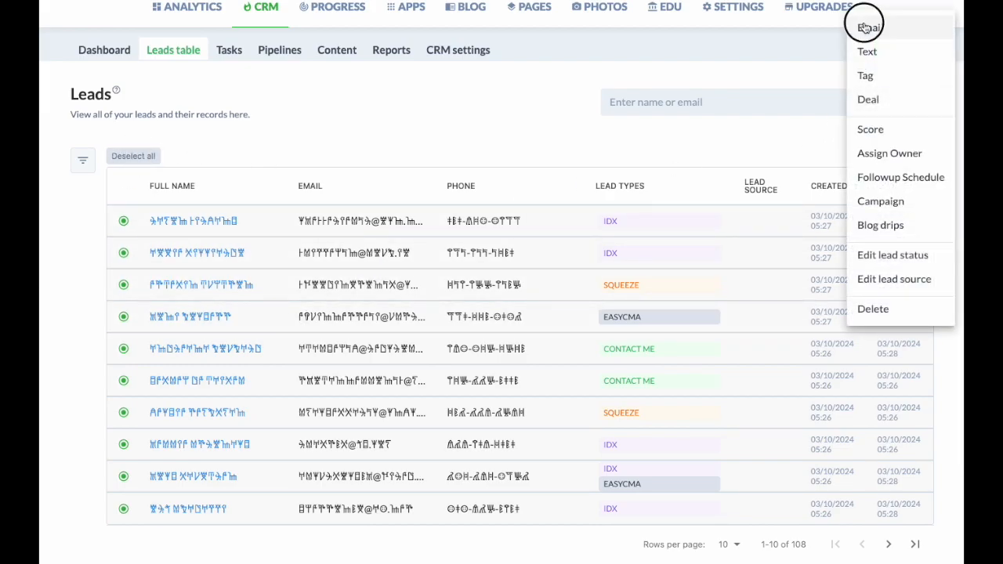
click(482, 88)
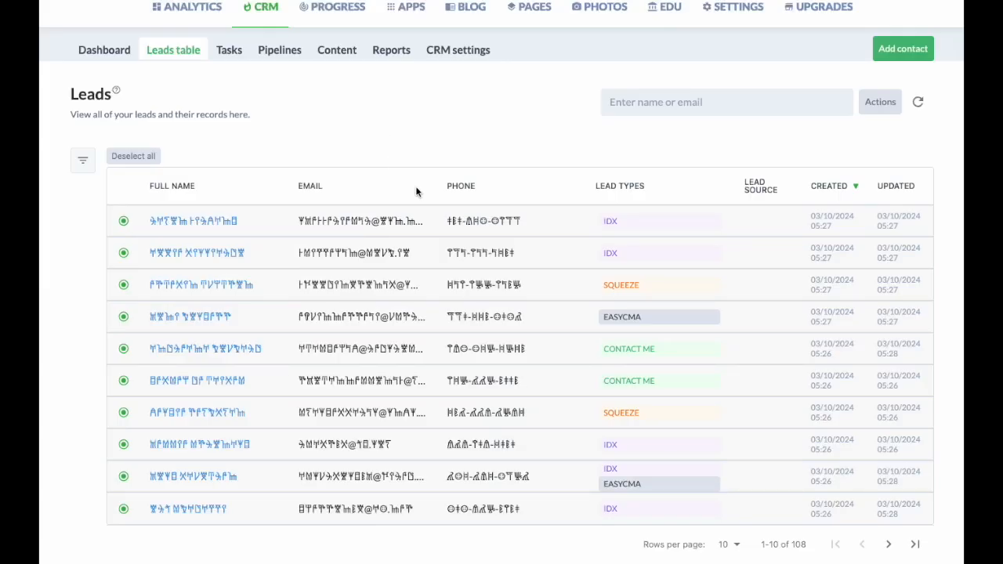
Examine the selected leads on this page, the pagination range below the table and the available bulk actions.
scroll(455, 211, down, 2)
scroll(478, 229, down, 2)
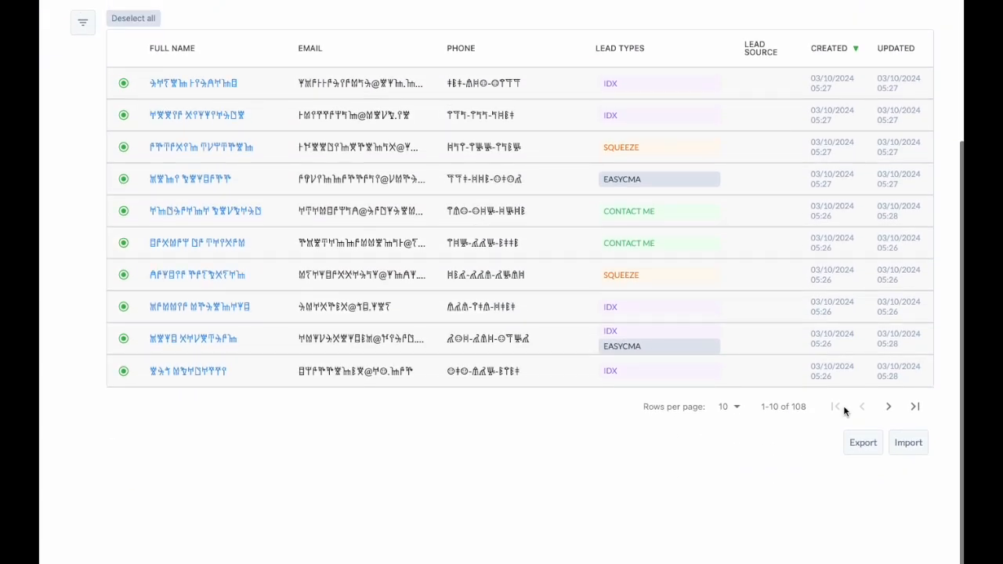
click(790, 407)
scroll(242, 291, up, 5)
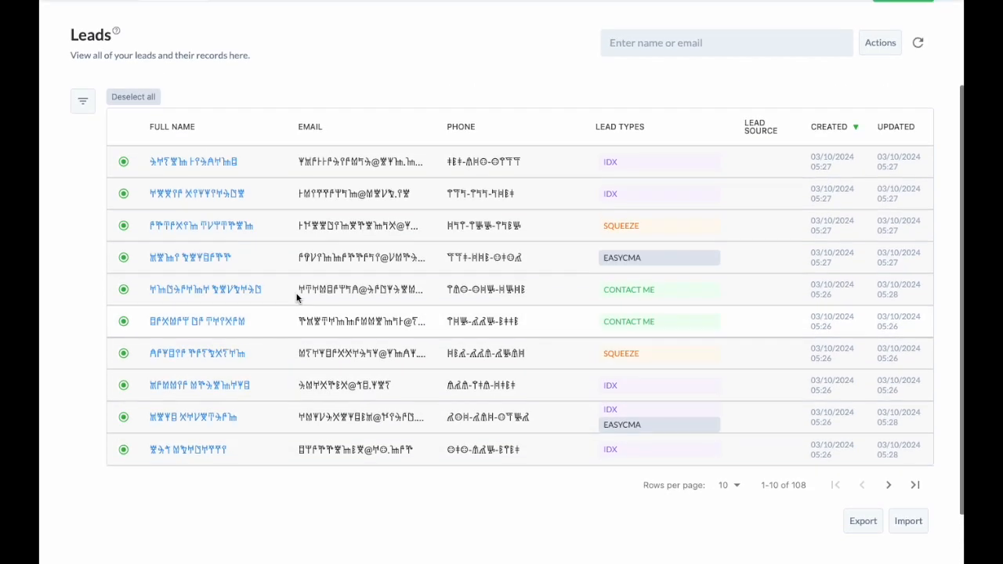
scroll(298, 302, down, 3)
scroll(298, 302, down, 3)
scroll(306, 299, up, 2)
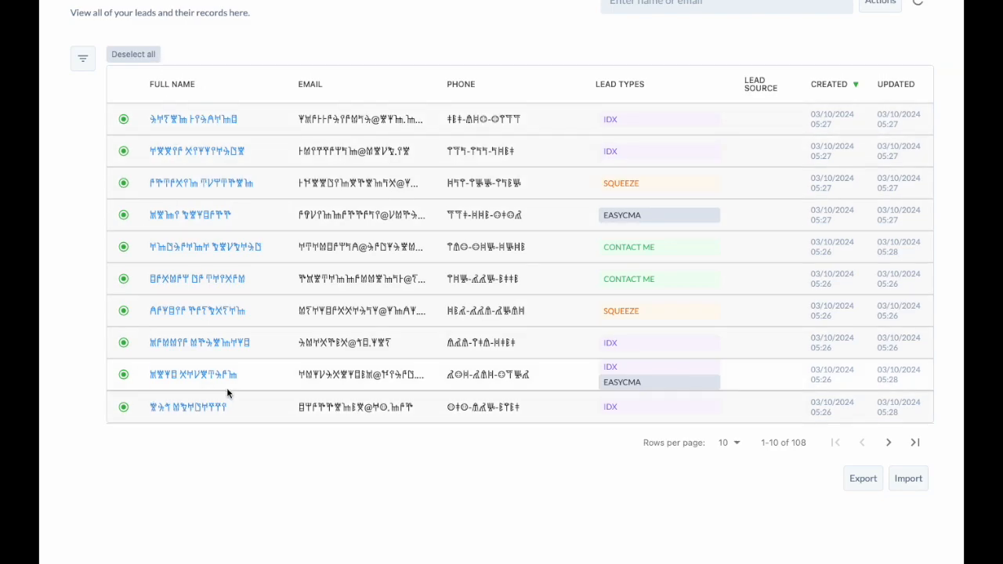
scroll(211, 387, up, 4)
click(876, 161)
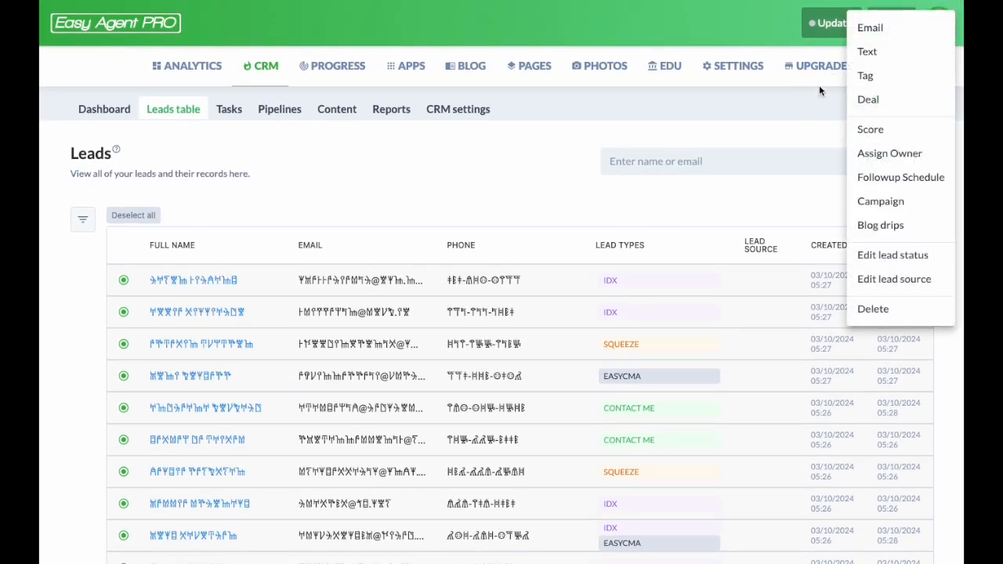
Go to the second page of leads and select all leads on it.
scroll(682, 205, down, 4)
click(888, 365)
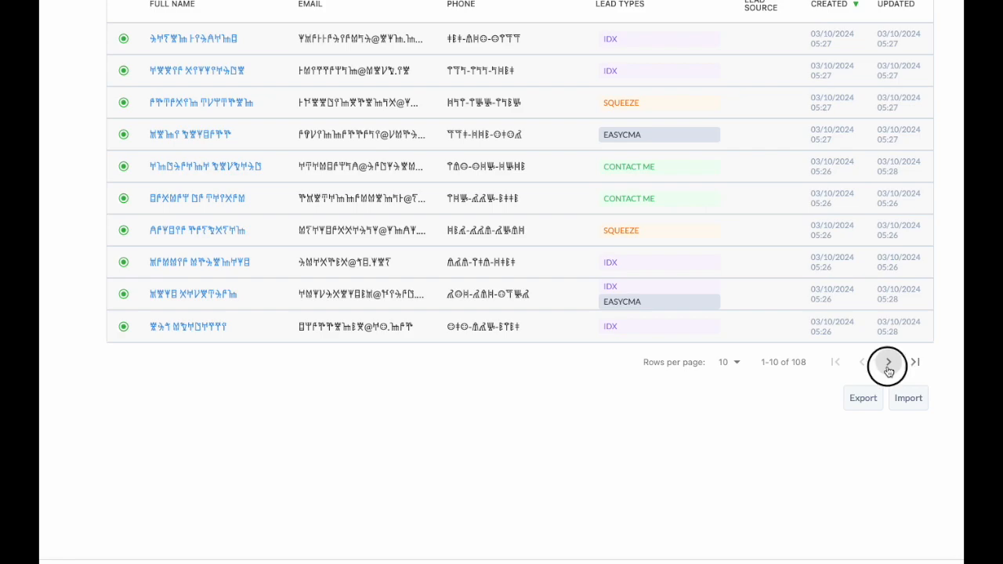
scroll(459, 347, up, 2)
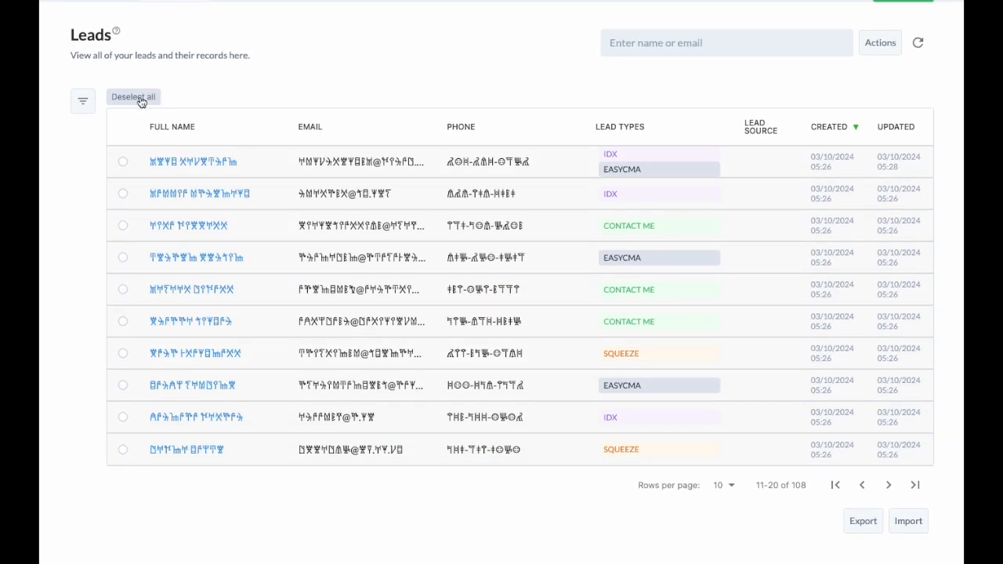
click(134, 97)
View the bulk email form for the second page's selected leads and close it without sending.
scroll(640, 304, up, 2)
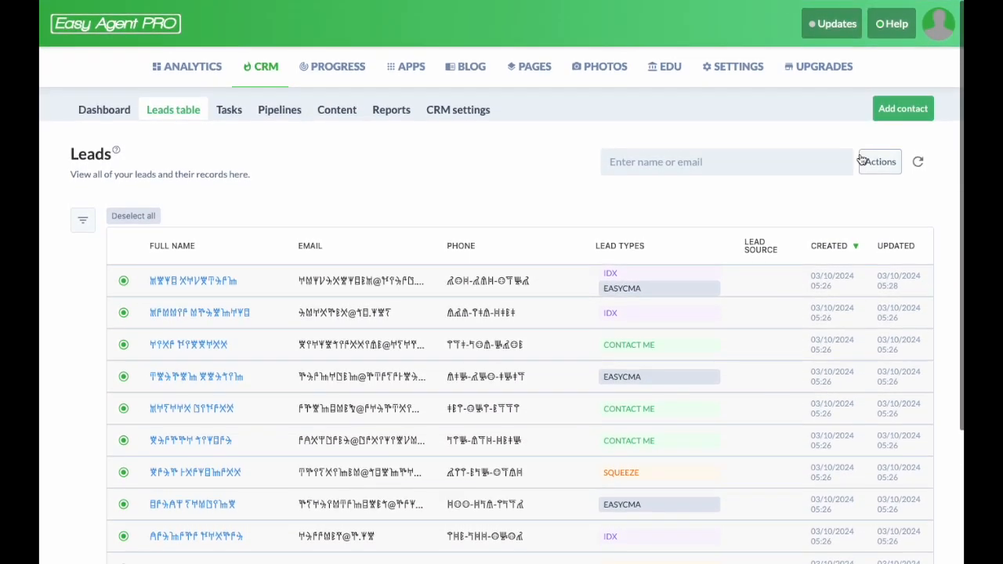
click(870, 161)
click(869, 26)
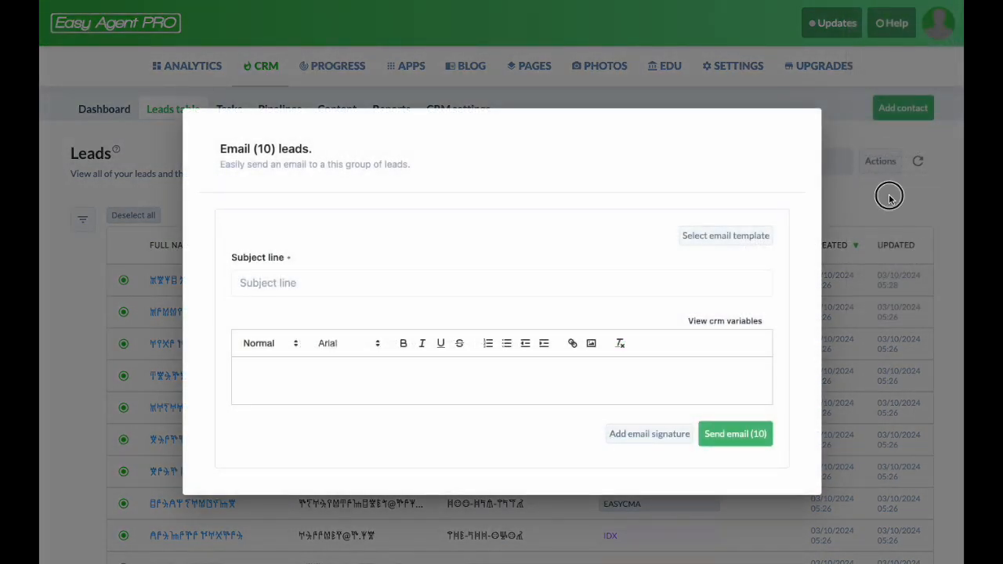
click(889, 197)
Go to the third page of leads and select all leads on it.
scroll(889, 313, down, 3)
click(889, 488)
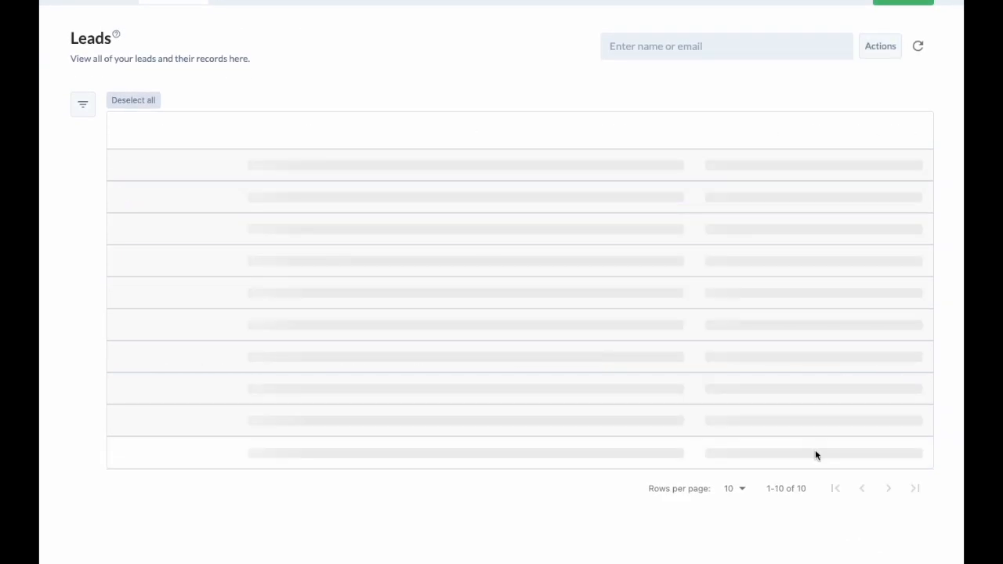
click(124, 101)
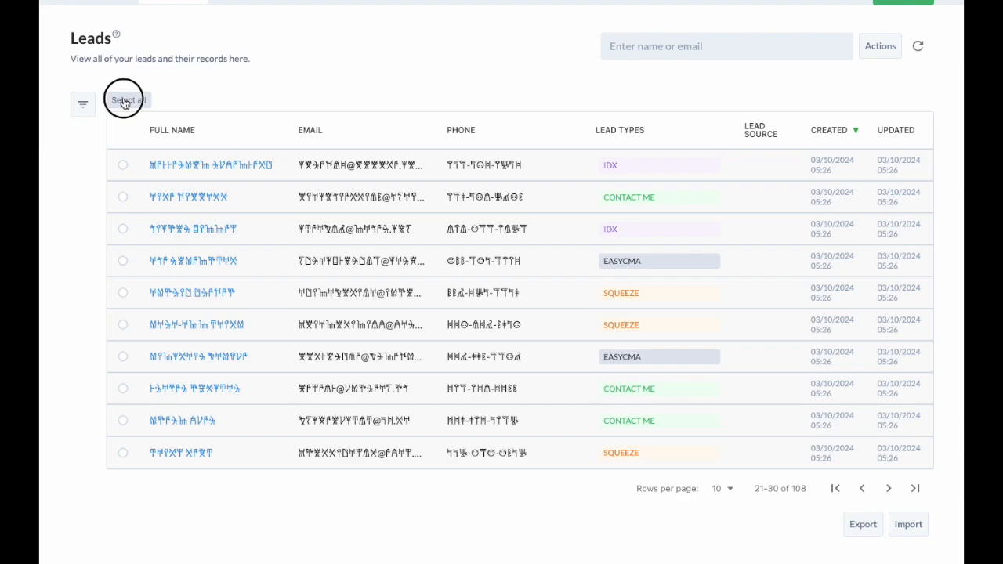
click(124, 102)
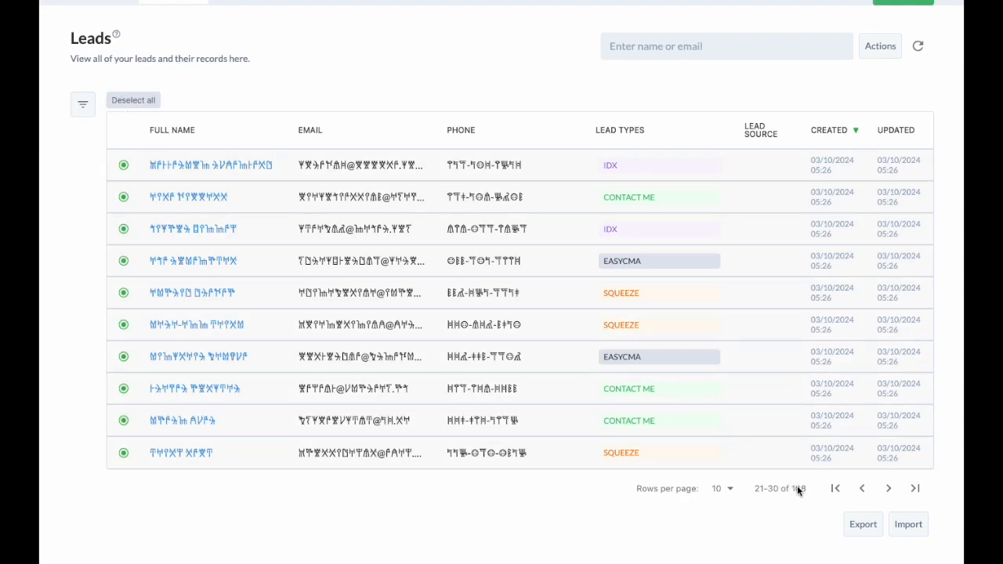
Set the leads table to 100 rows per page and select all leads on the page.
click(732, 490)
scroll(732, 490, down, 2)
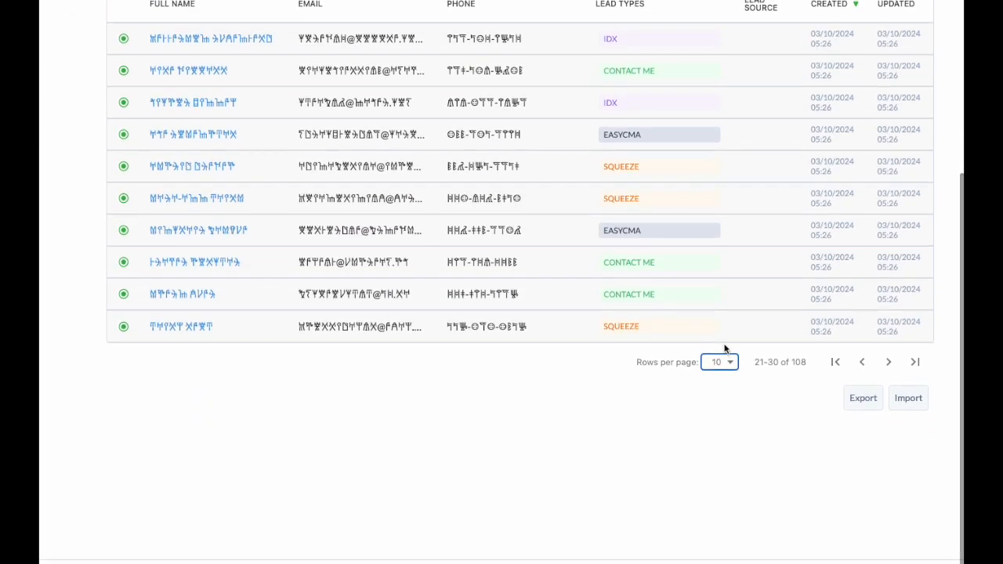
click(723, 362)
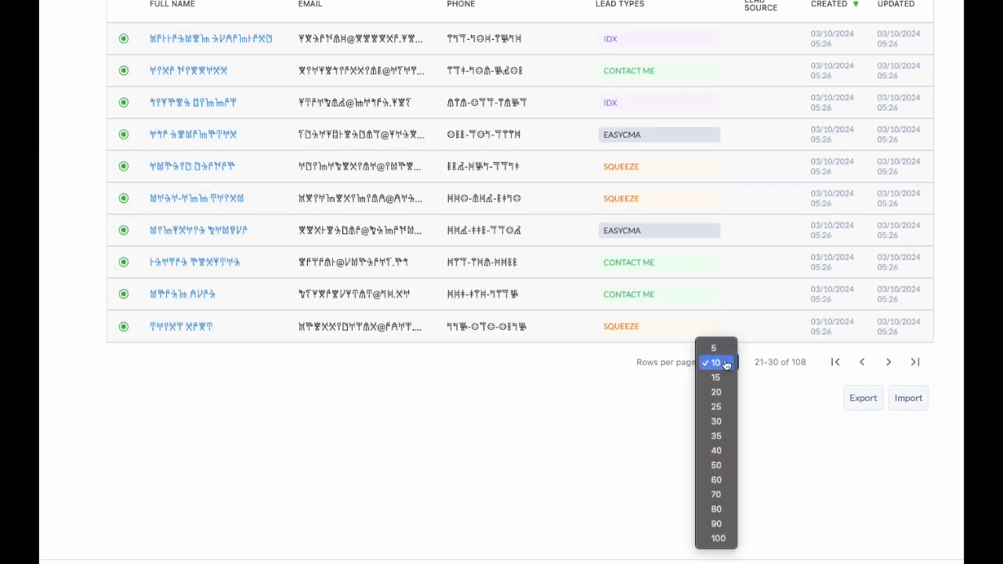
click(717, 539)
scroll(520, 380, up, 3)
scroll(522, 378, up, 10)
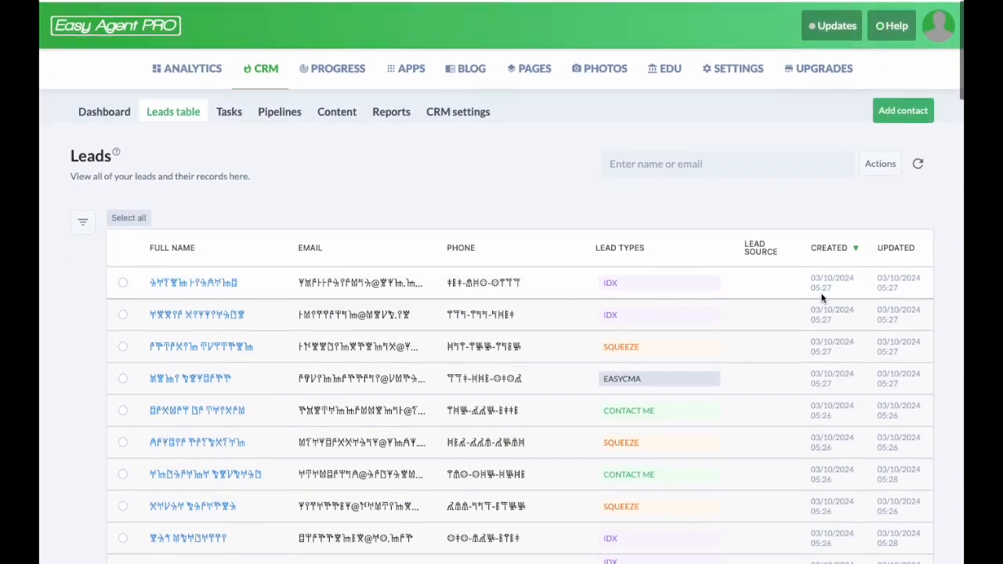
click(128, 216)
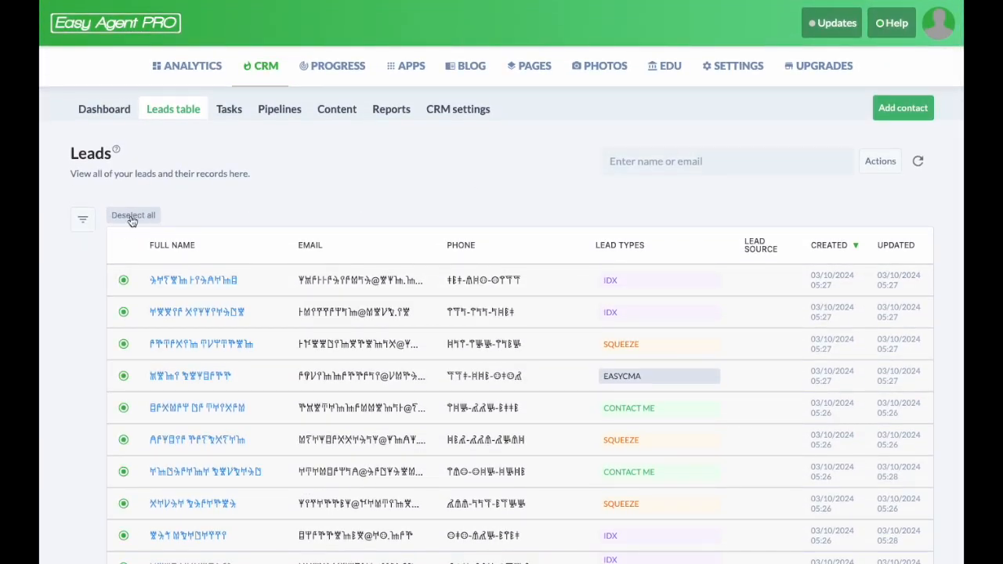
View the bulk actions available for the leads selected on the 100-row page.
click(881, 161)
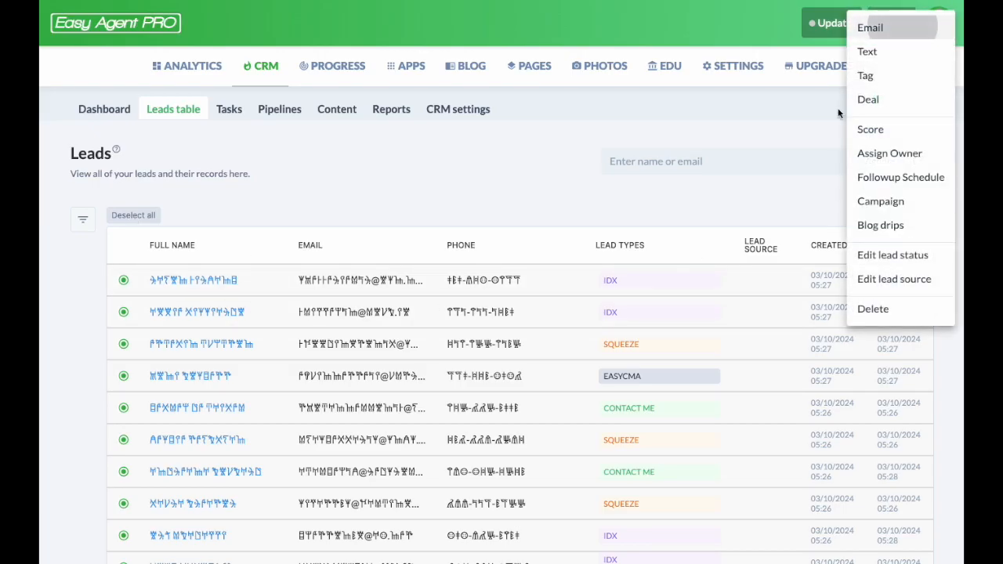
click(902, 29)
click(886, 231)
Go to the next page of leads and open the record of the first lead listed.
scroll(909, 337, down, 20)
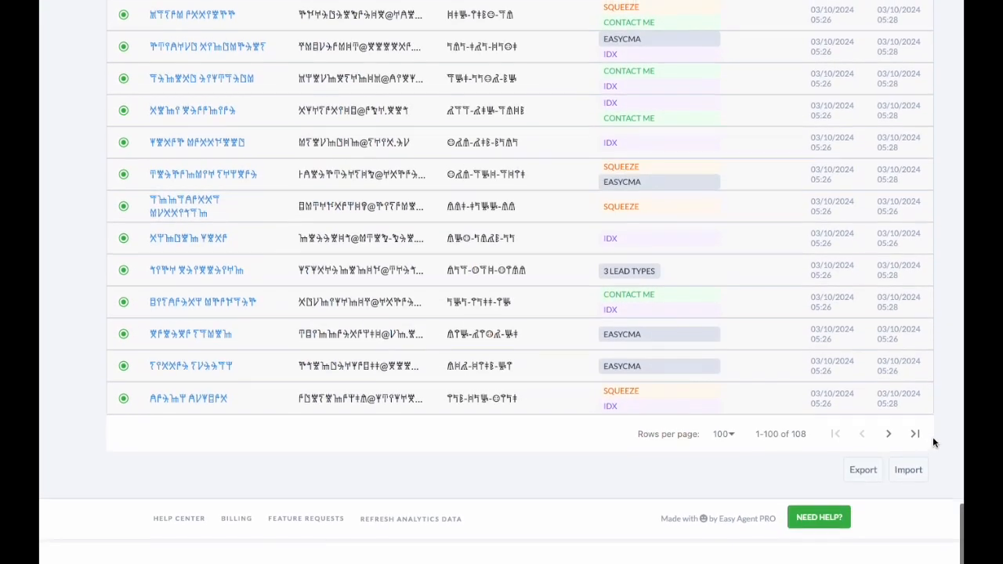
click(890, 496)
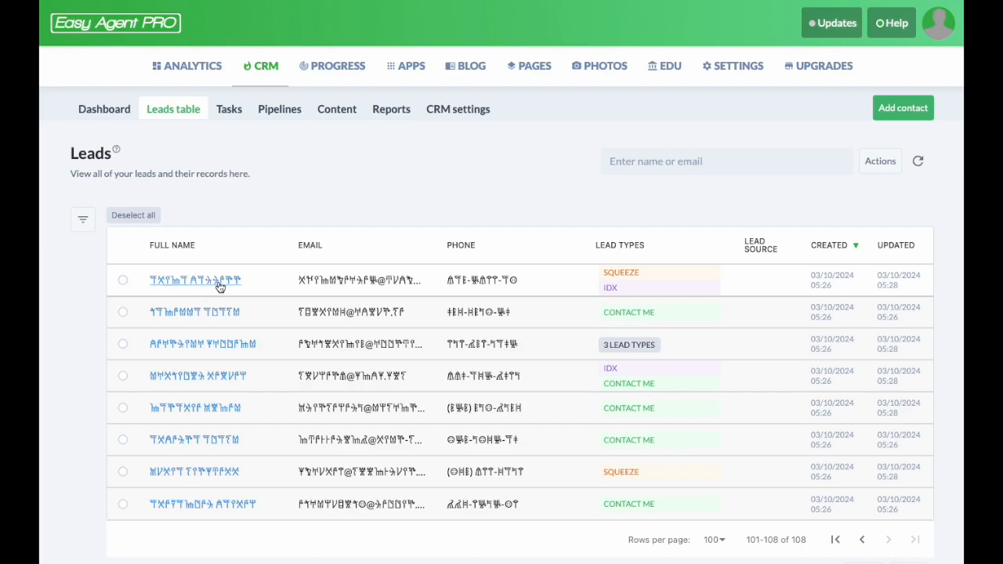
click(222, 284)
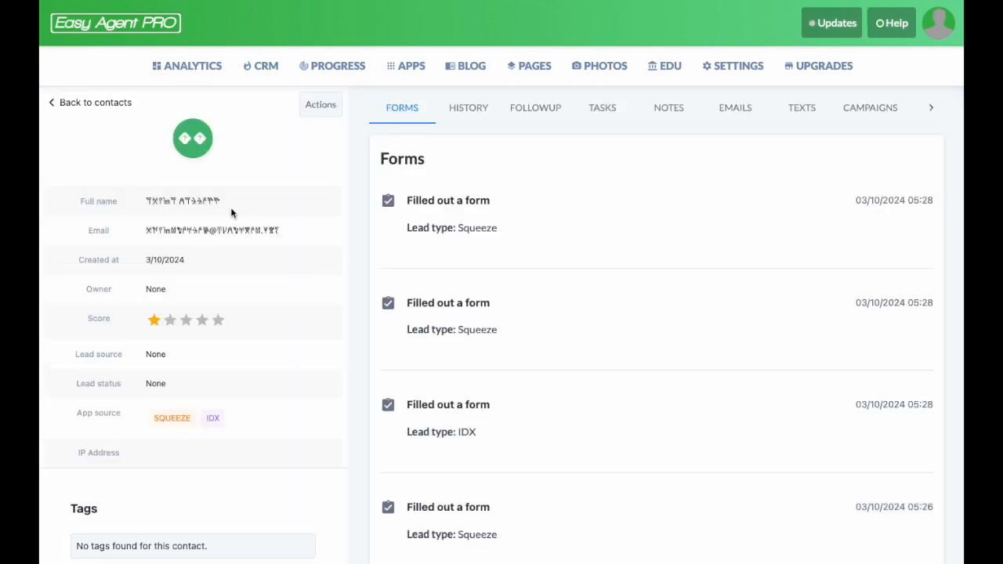
Examine the contact's profile details, tags, contact information, custom fields and property information.
drag(157, 196, 265, 230)
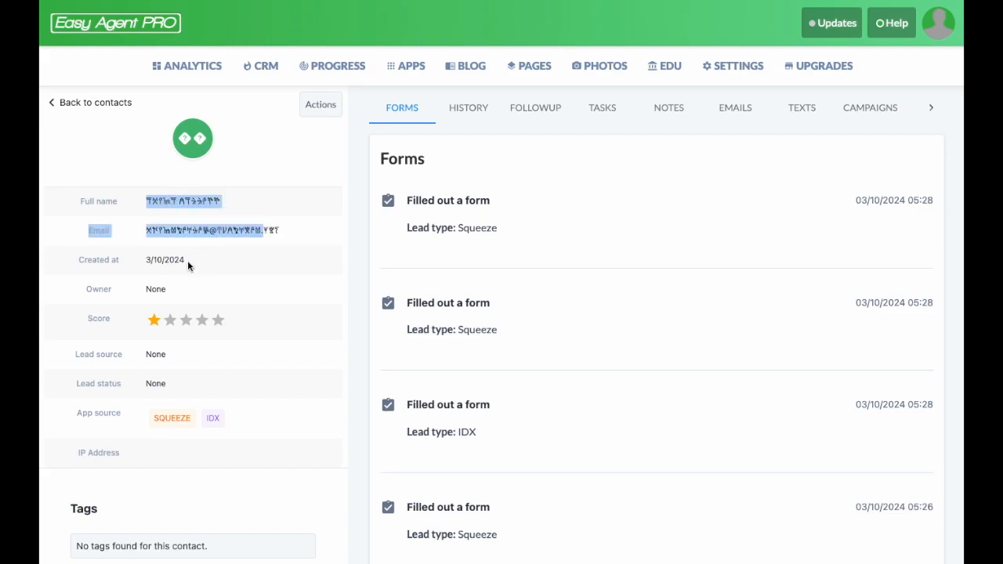
click(228, 223)
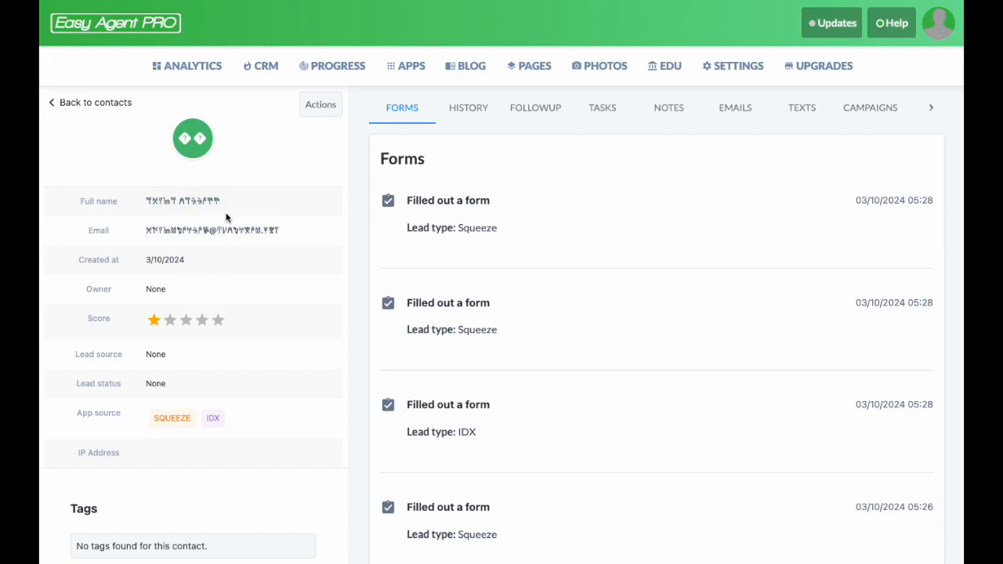
scroll(222, 261, down, 1)
scroll(222, 261, down, 2)
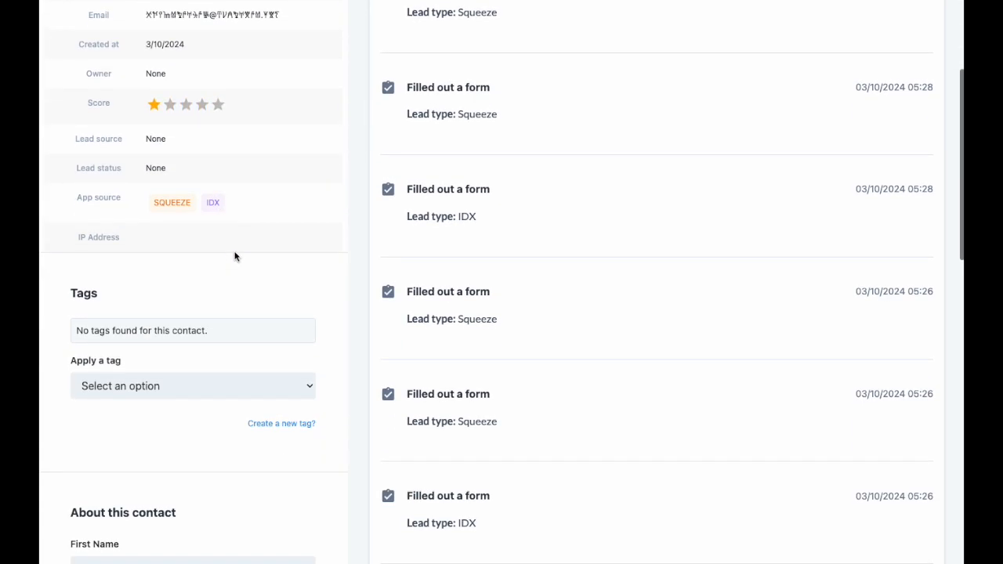
scroll(192, 357, down, 5)
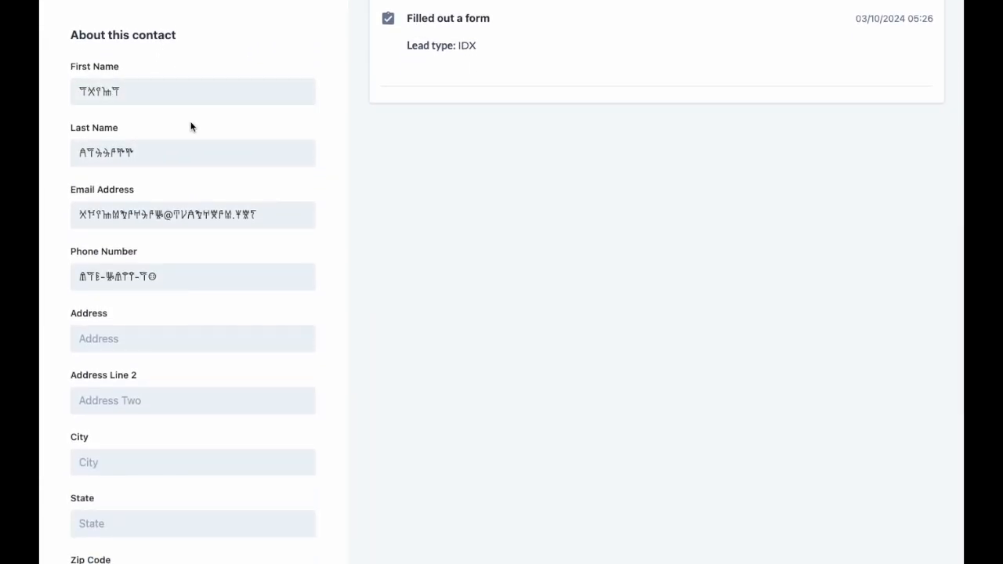
scroll(167, 322, down, 1)
scroll(168, 322, down, 2)
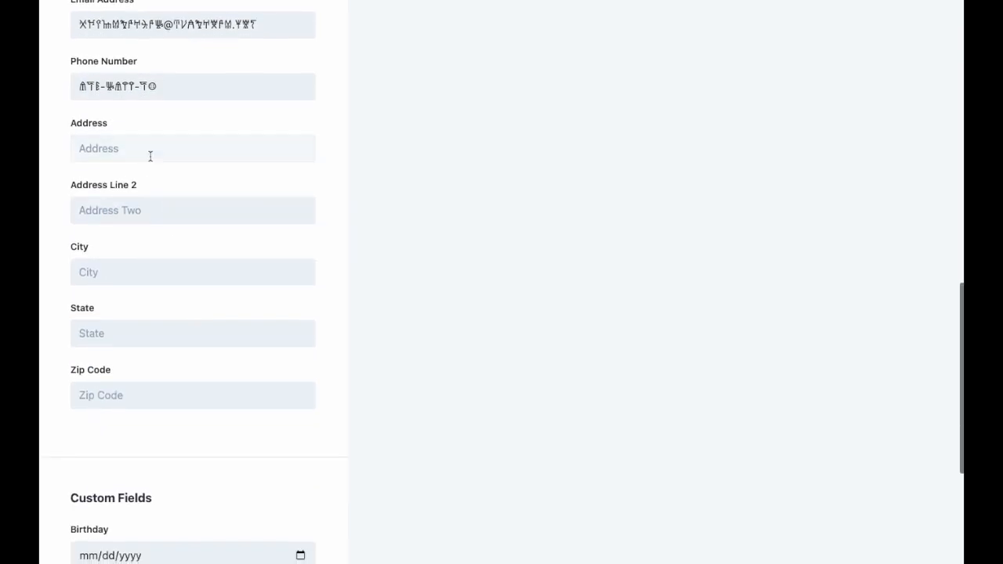
scroll(164, 258, down, 2)
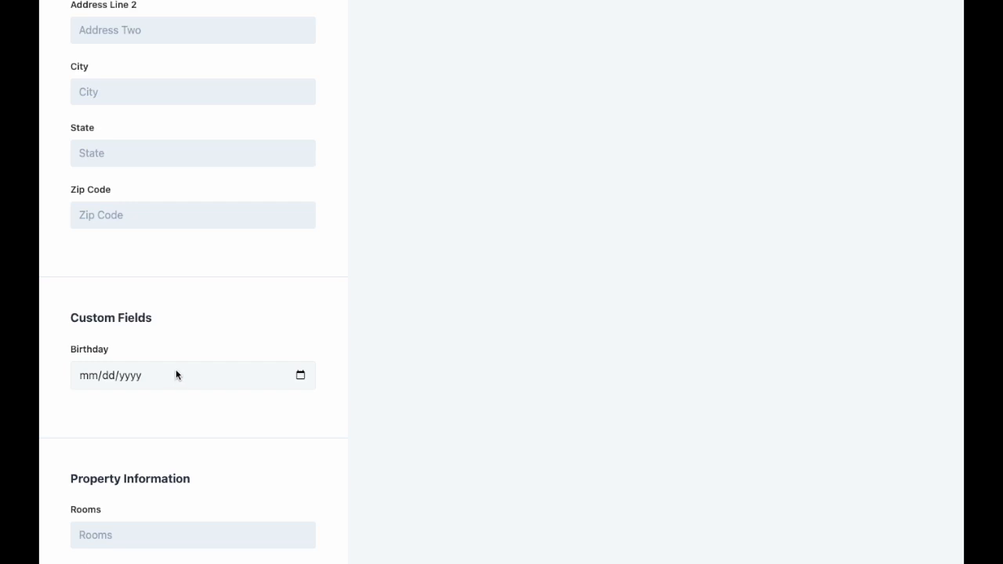
scroll(175, 375, down, 3)
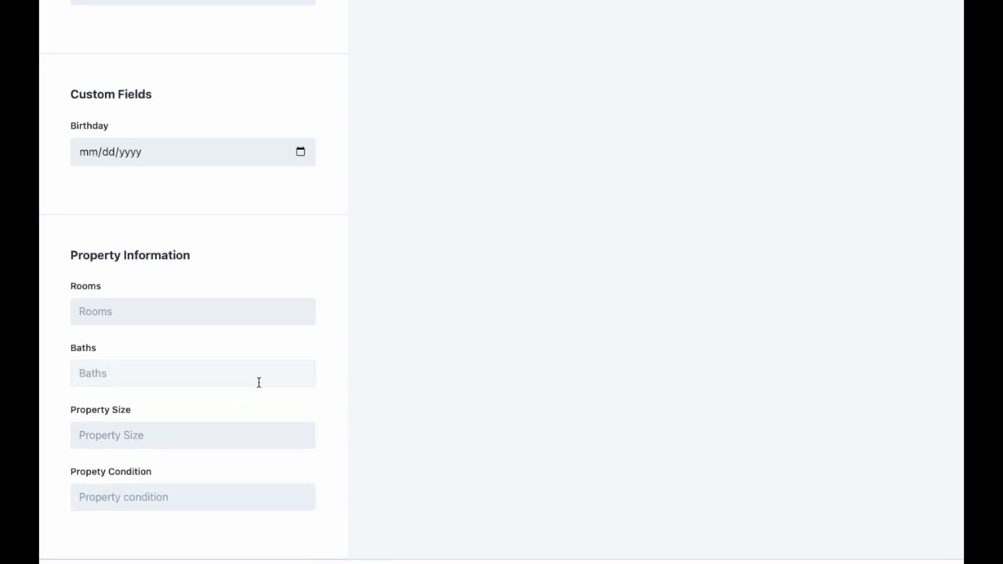
scroll(257, 378, up, 8)
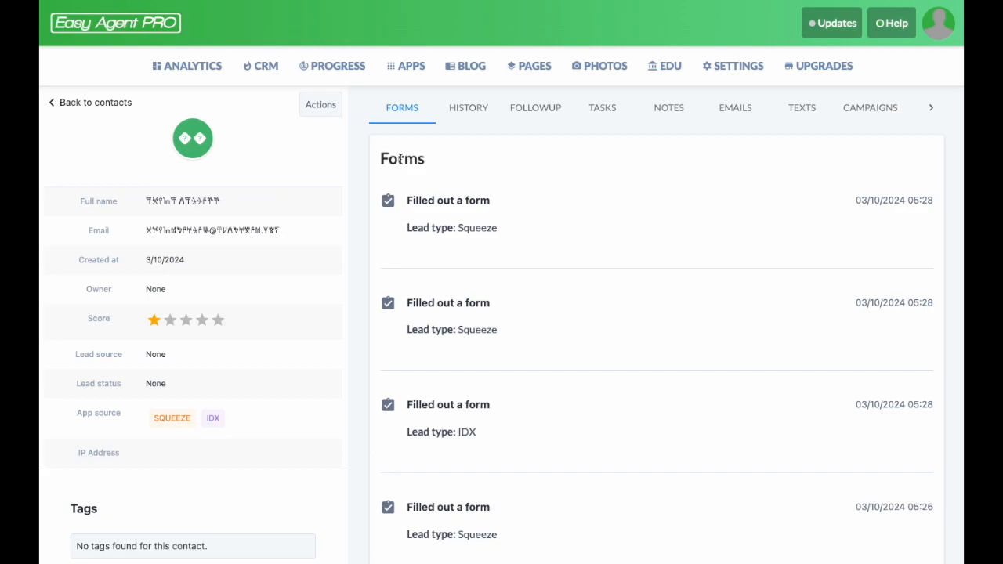
Examine the form submissions recorded for the contact.
double_click(401, 159)
drag(400, 159, 670, 256)
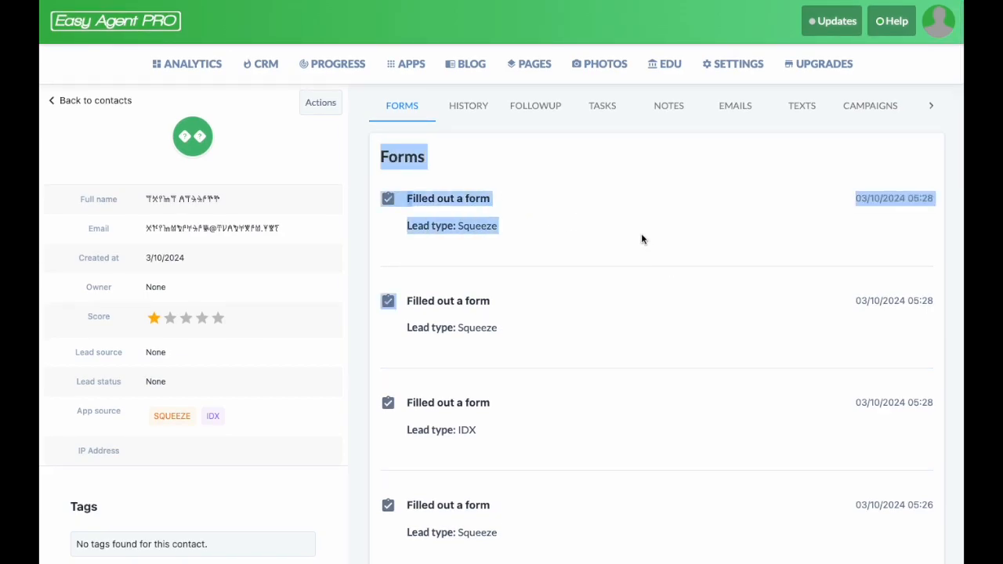
click(602, 236)
click(537, 247)
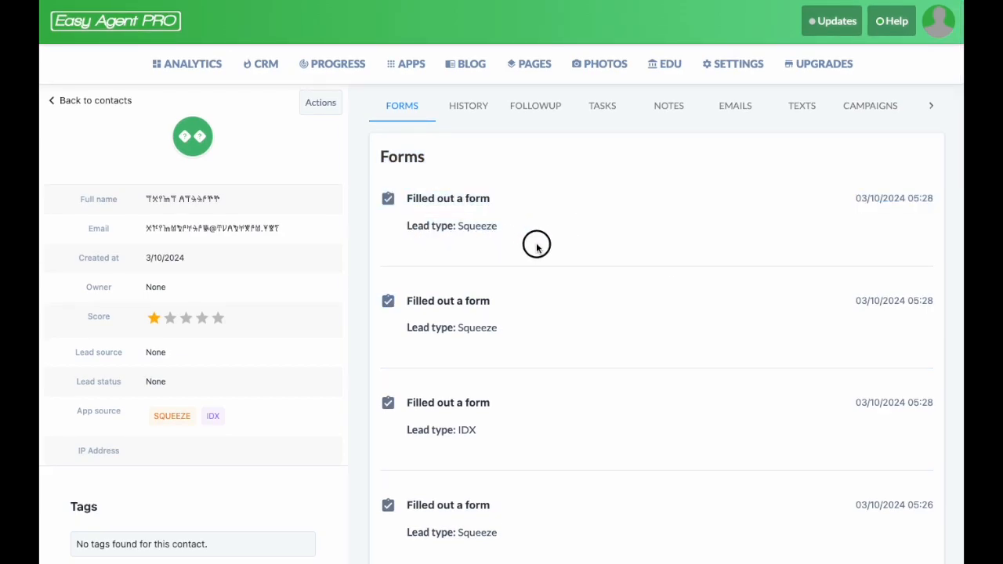
Open the contact's history and examine the event types, dates and descriptions.
click(468, 110)
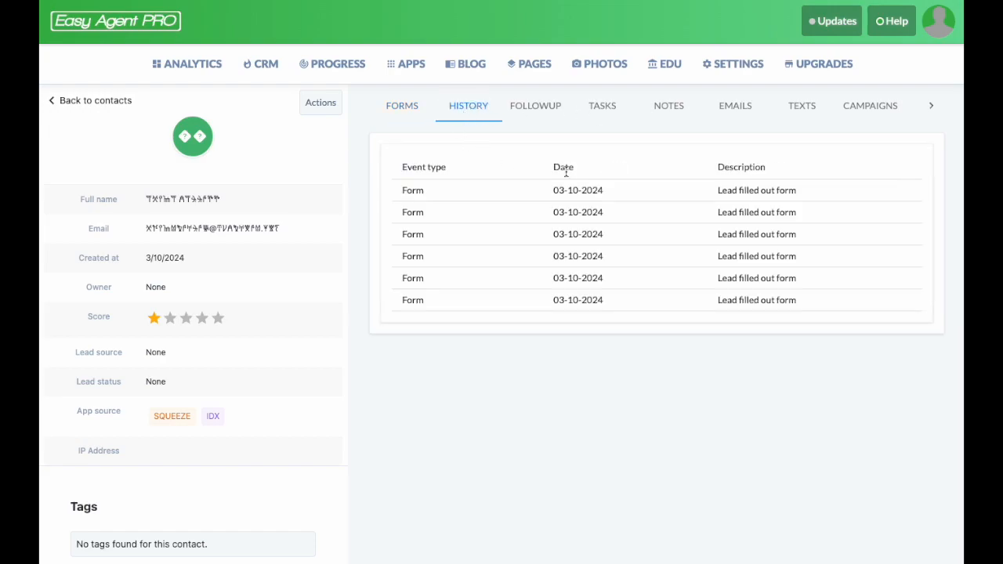
scroll(663, 240, down, 1)
click(413, 178)
drag(413, 178, 759, 196)
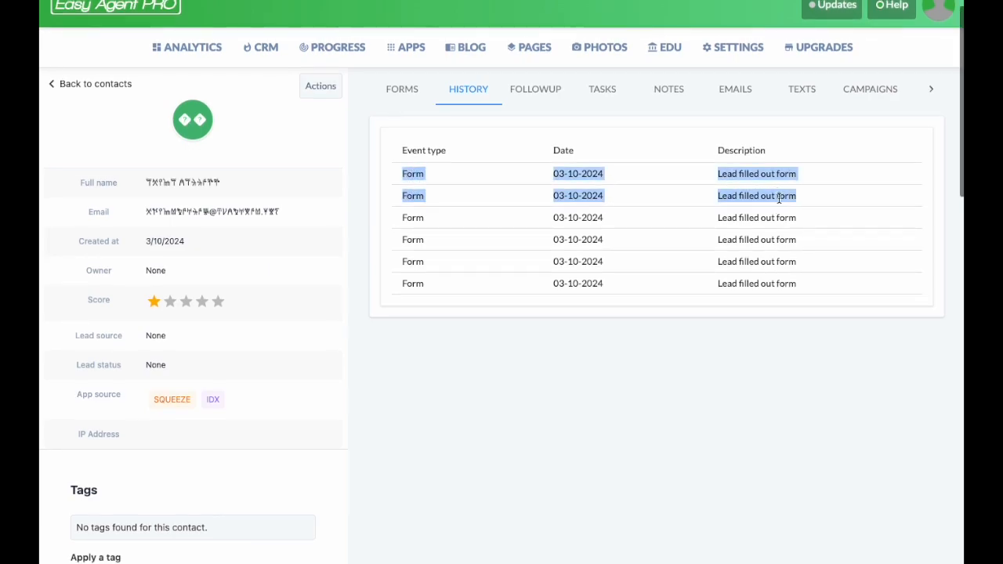
click(413, 172)
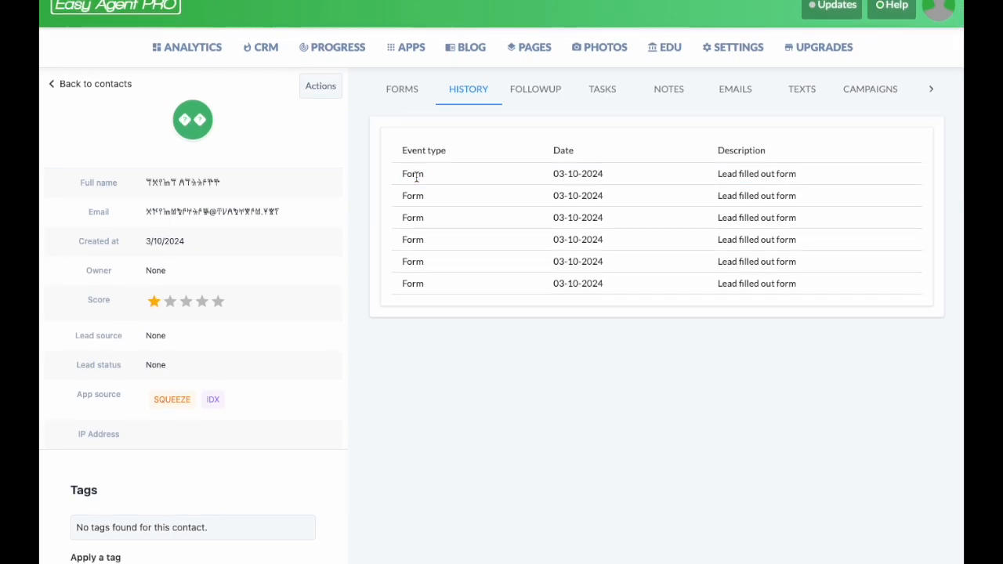
scroll(668, 218, up, 1)
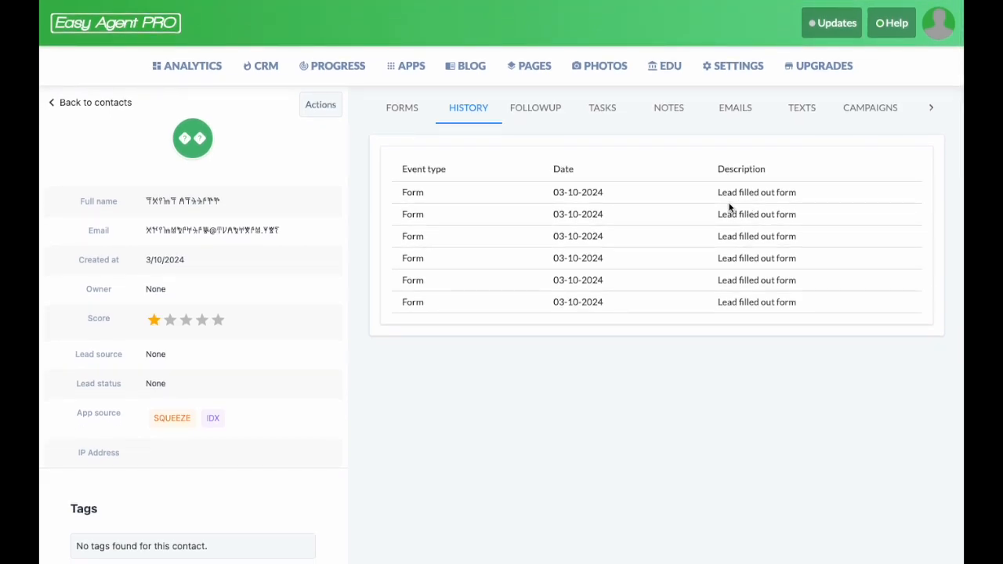
drag(411, 193, 818, 331)
click(817, 331)
View the contact's followup and tasks sections.
click(538, 108)
click(601, 110)
Add the note "3 bedroom house in the country" to the contact and check the saved entry.
click(666, 110)
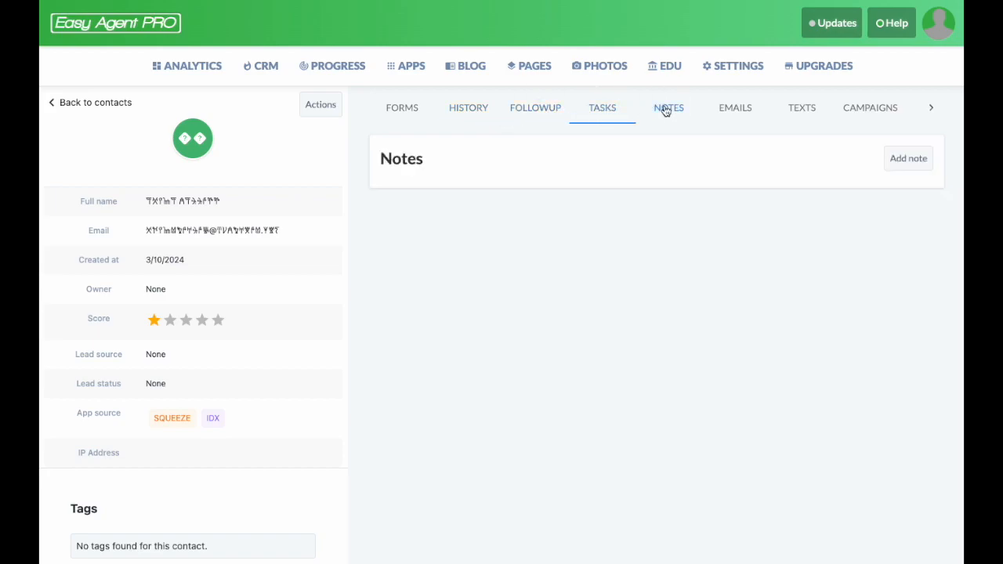
click(910, 159)
click(640, 225)
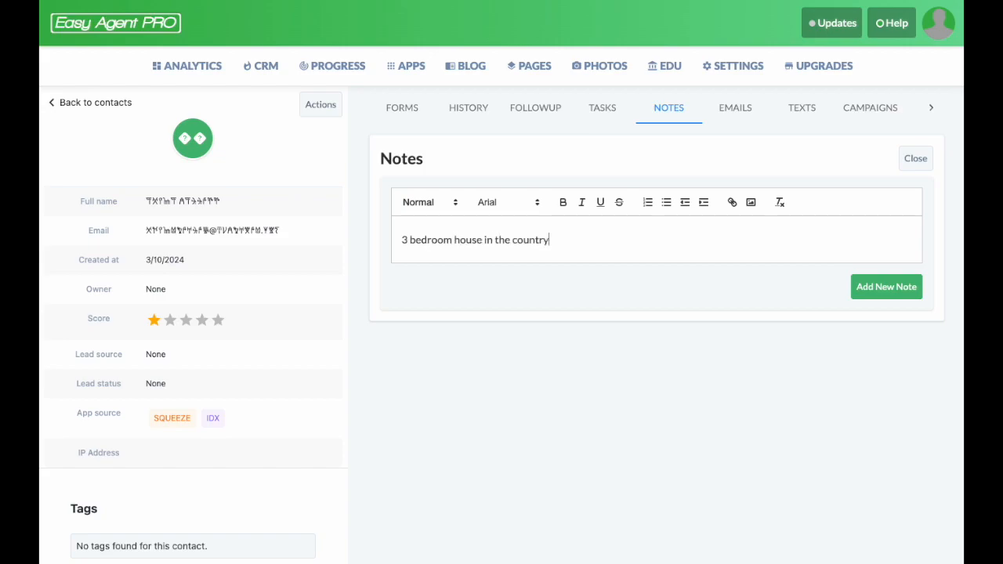
click(870, 294)
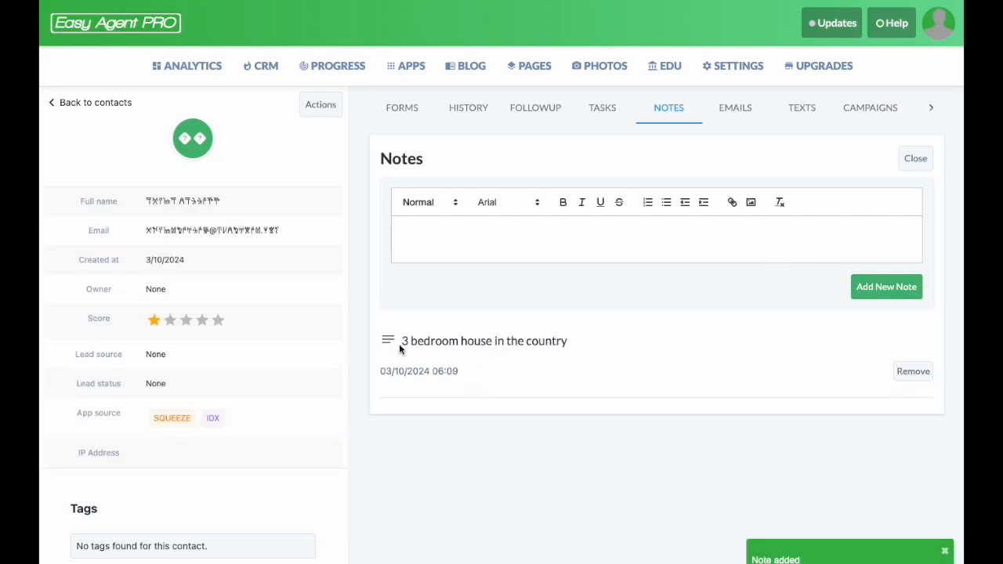
drag(418, 345, 582, 354)
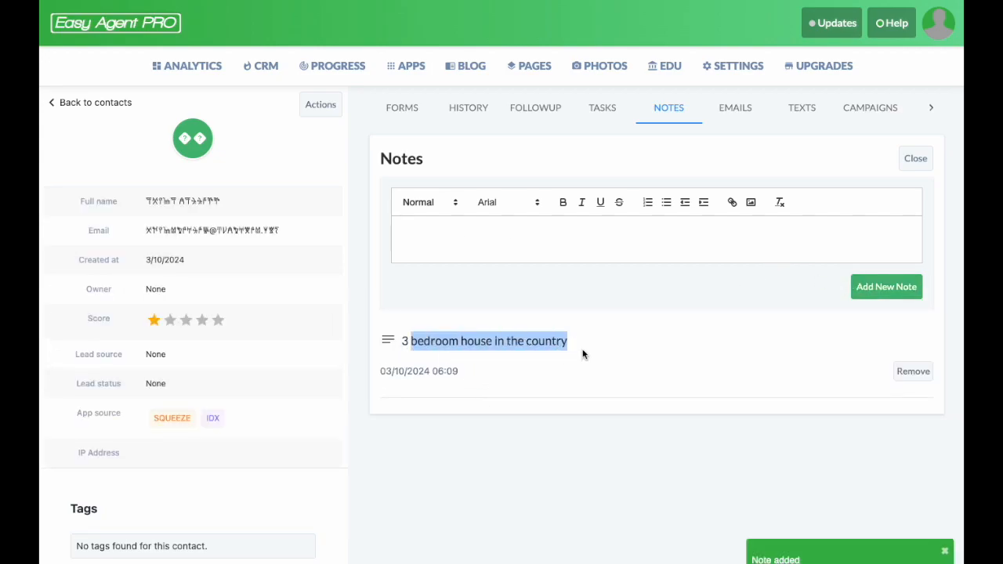
Look through the contact's emails, texts, campaigns and deals sections.
click(740, 112)
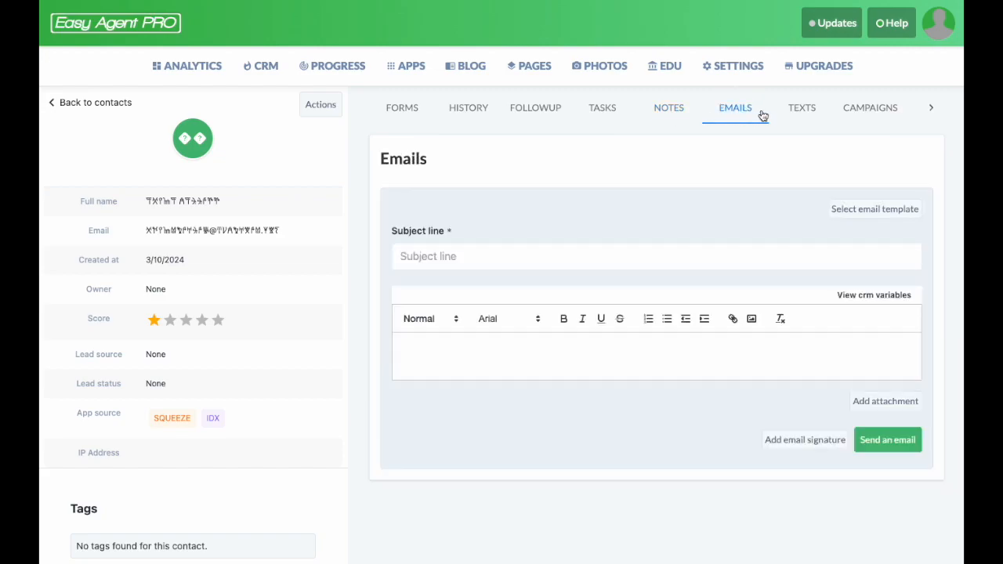
click(801, 114)
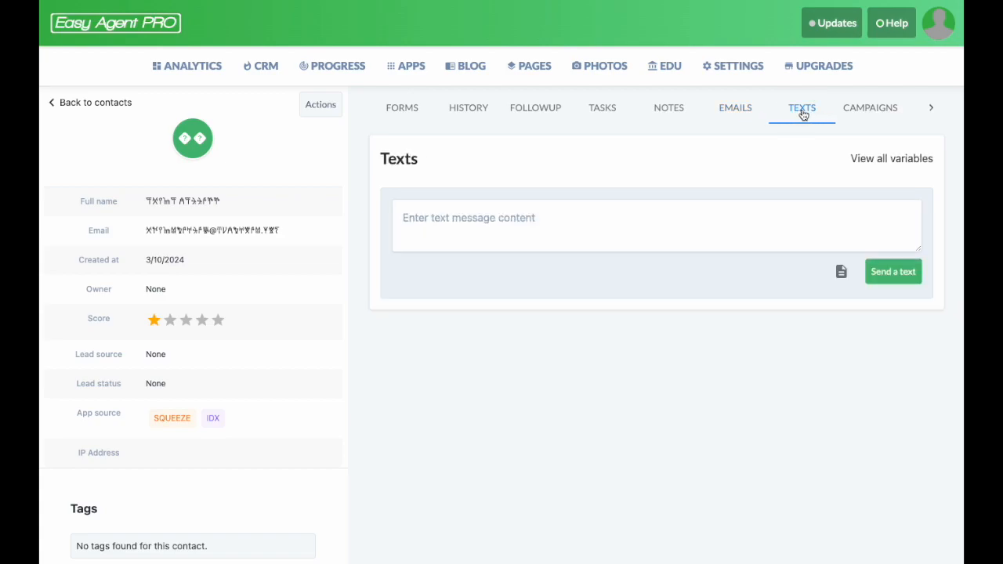
click(865, 109)
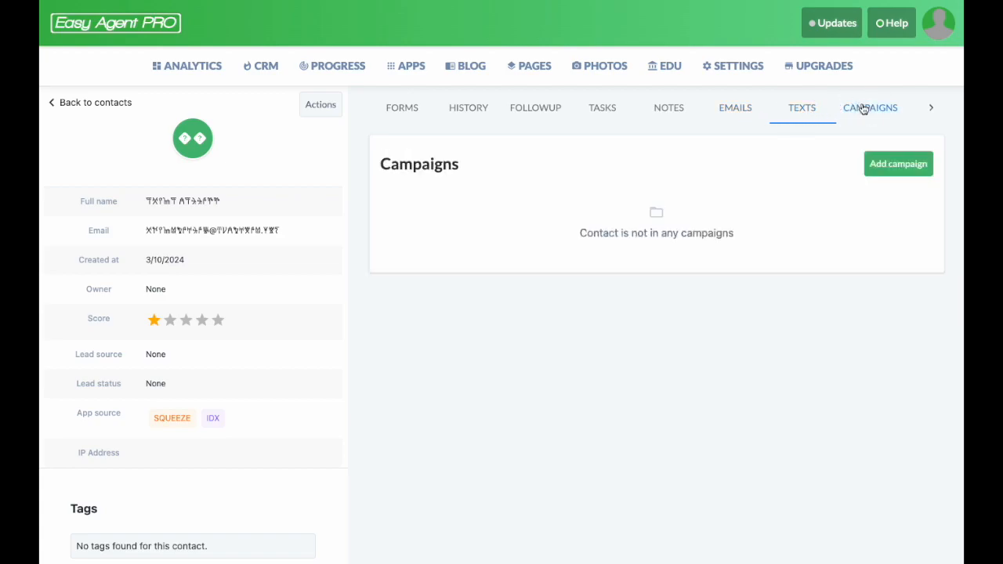
click(930, 108)
click(733, 112)
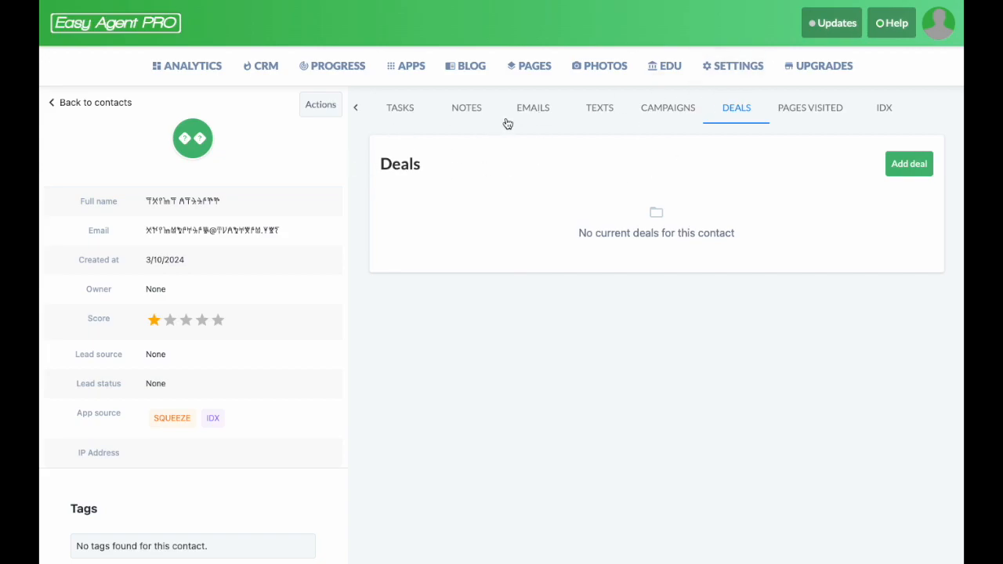
Open the contact's Pages Visited section and examine it.
click(799, 111)
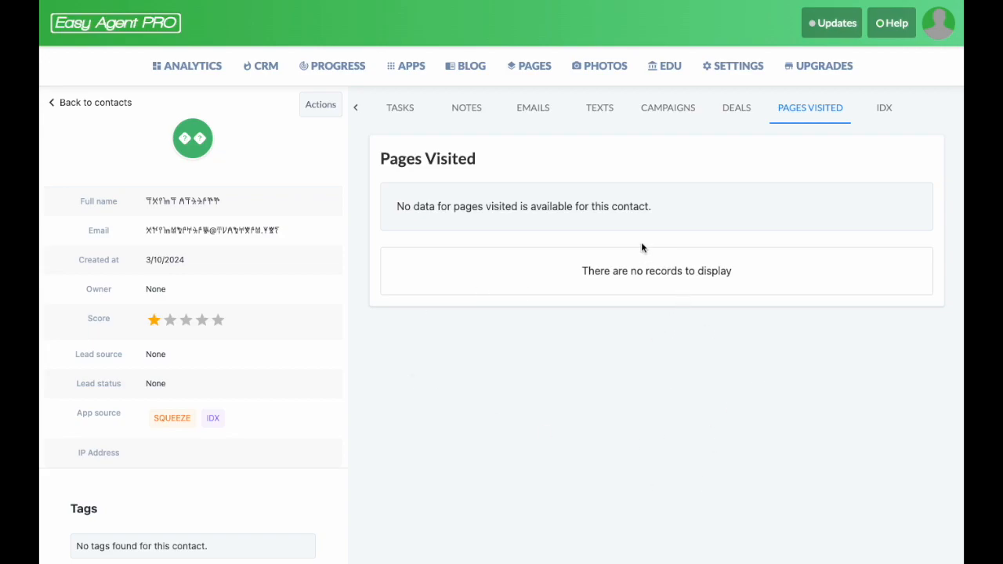
triple_click(404, 158)
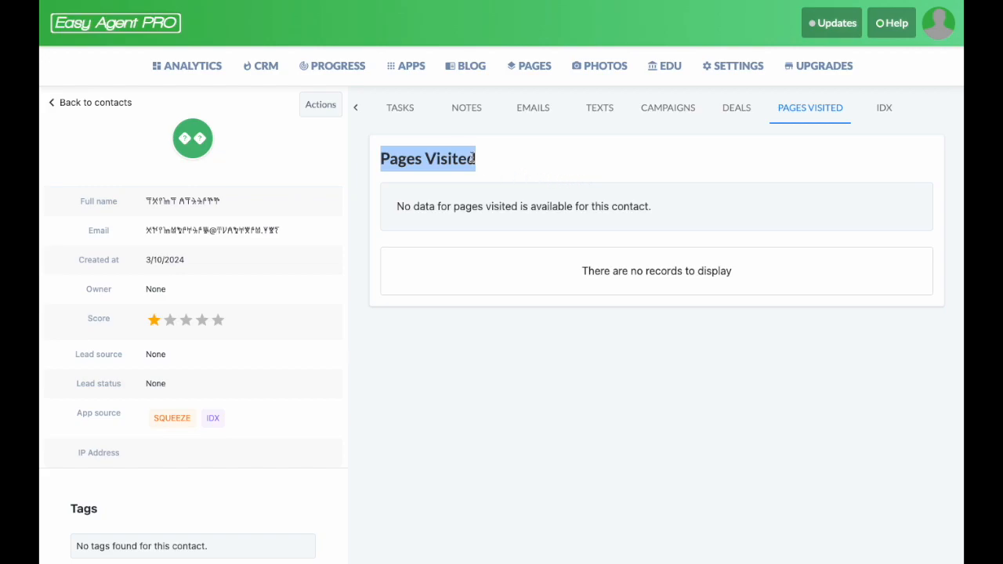
double_click(409, 159)
click(527, 176)
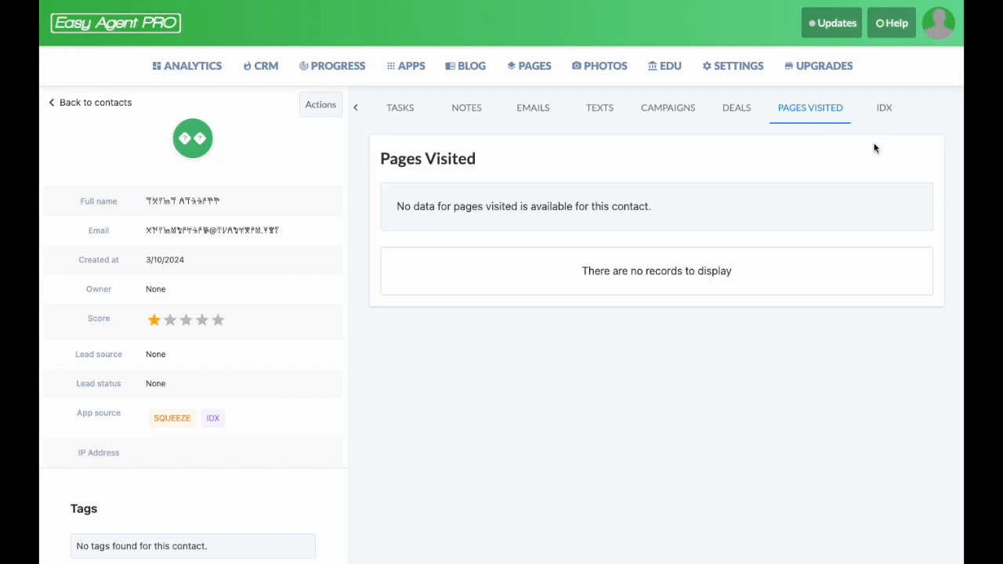
View the contact's IDX profile, saved properties and saved searches, then return to the leads table.
click(885, 111)
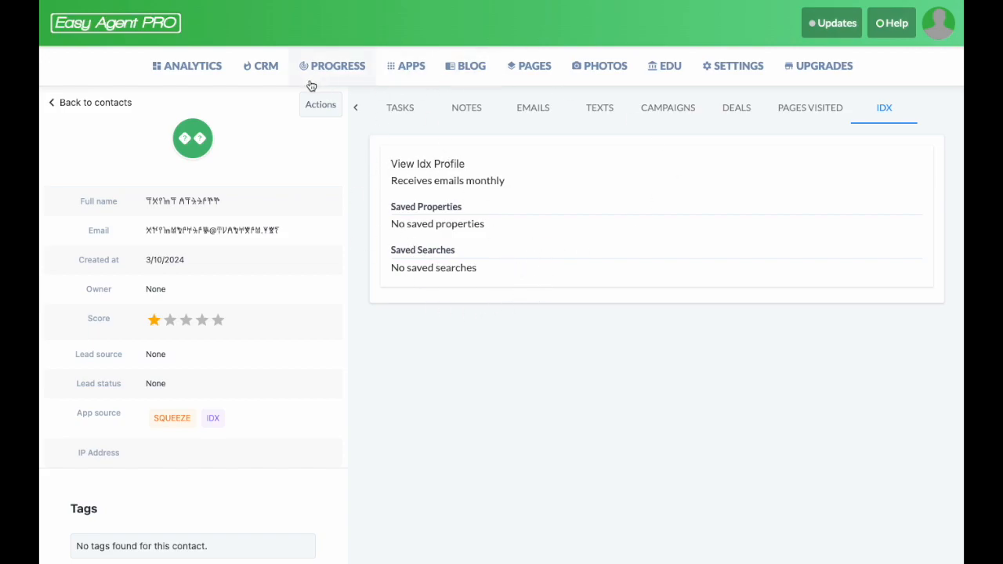
click(266, 70)
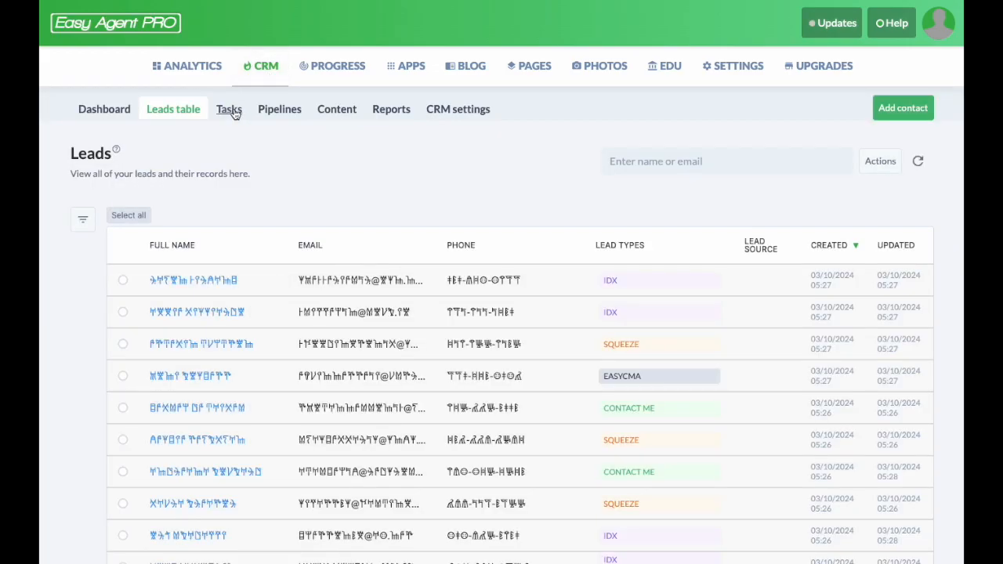
View the CRM's Tasks and Pipelines pages and check the Content options for campaigns, saved texts and saved emails.
click(232, 113)
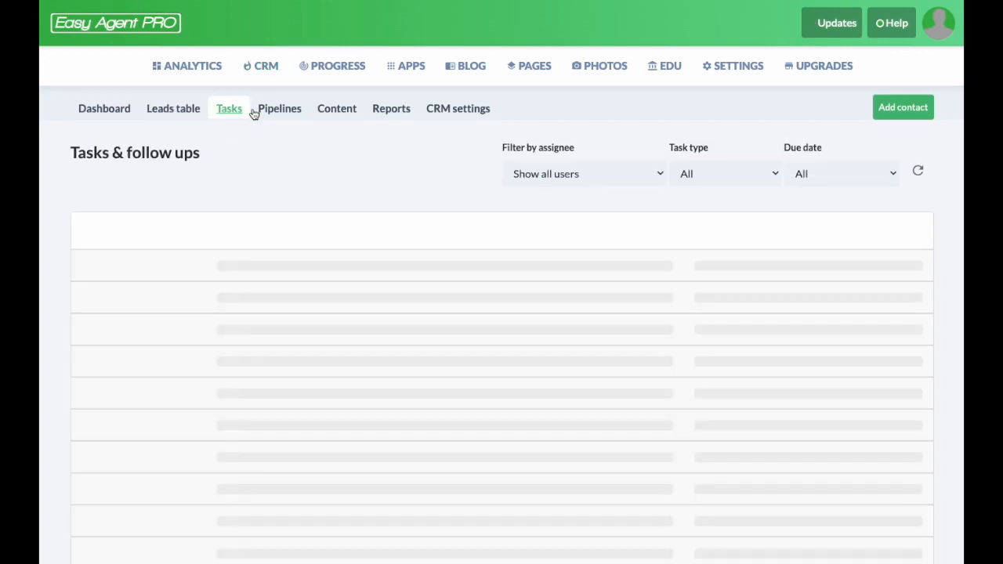
click(276, 111)
click(329, 109)
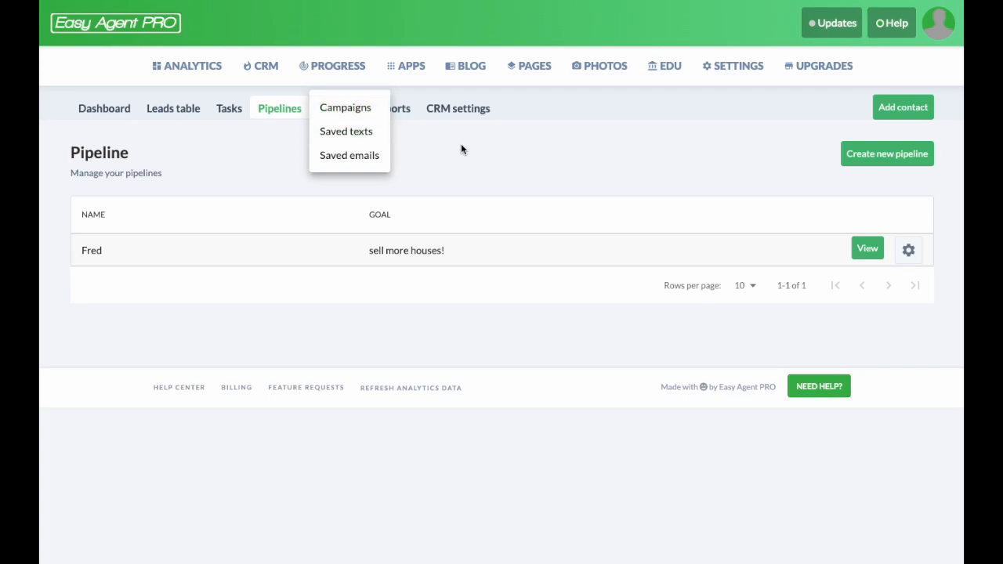
click(850, 117)
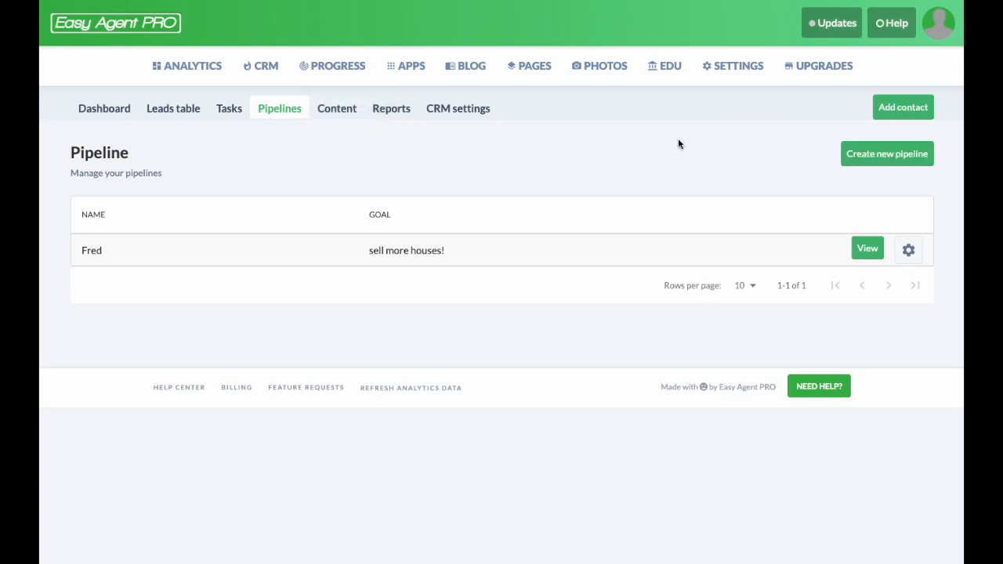
click(343, 112)
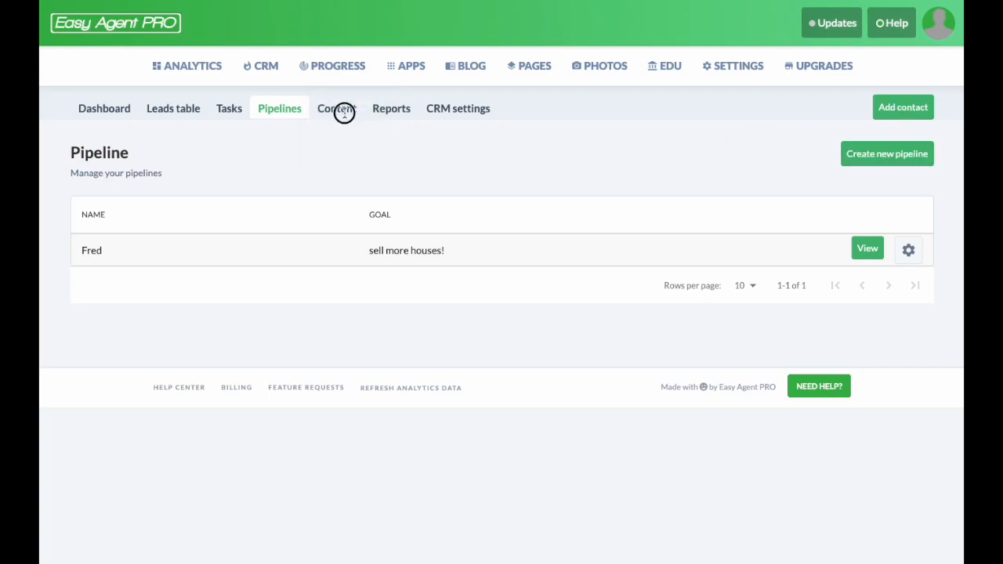
Open the CRM reports and look through the IDX Property Report and IDX Searches Report.
click(397, 112)
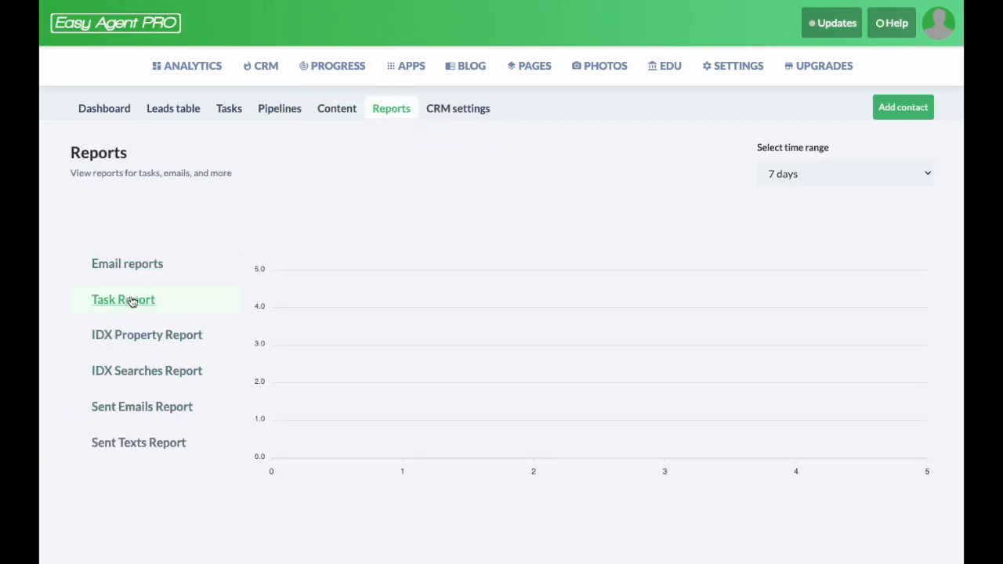
click(155, 374)
click(164, 342)
click(161, 374)
click(170, 336)
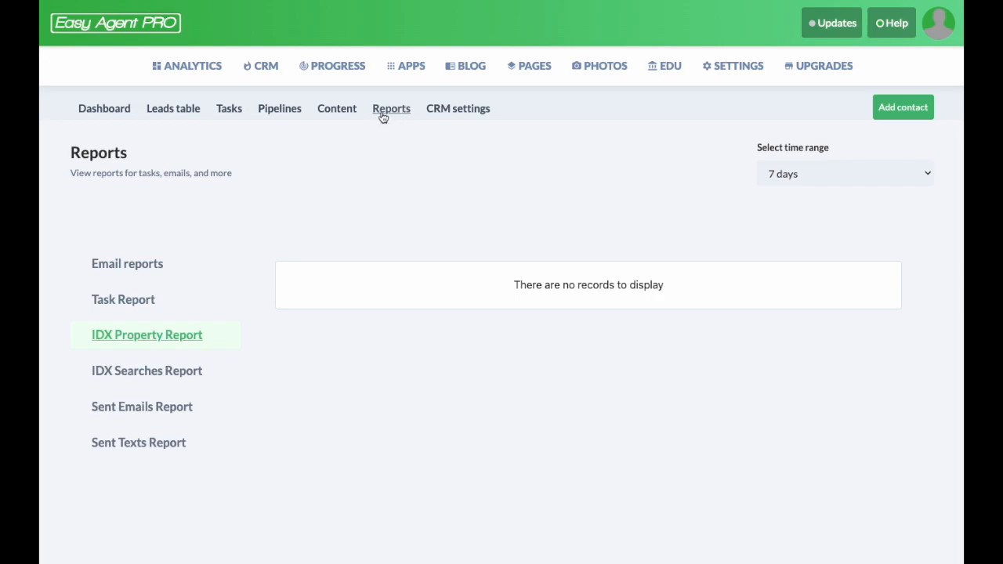
drag(205, 94, 369, 114)
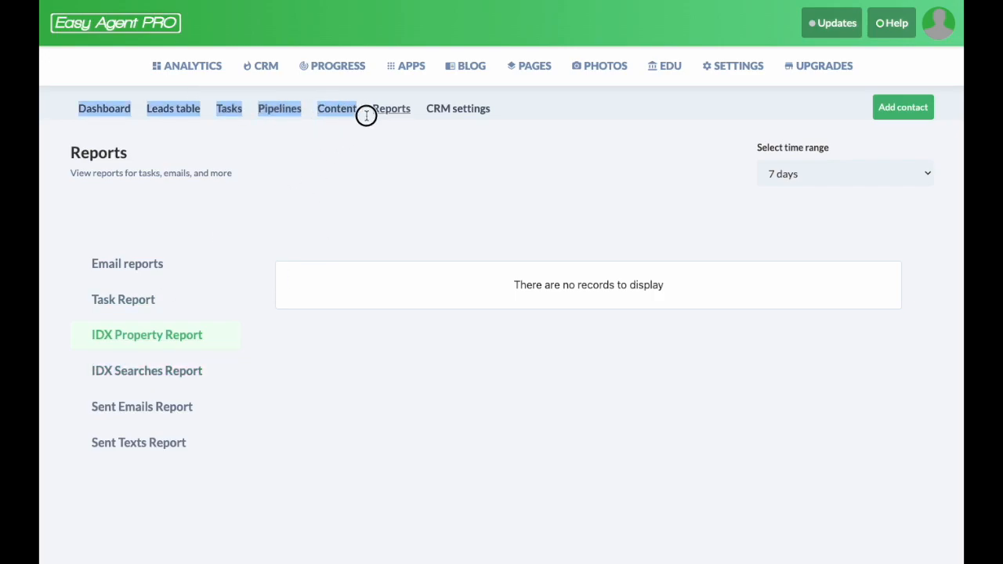
click(418, 131)
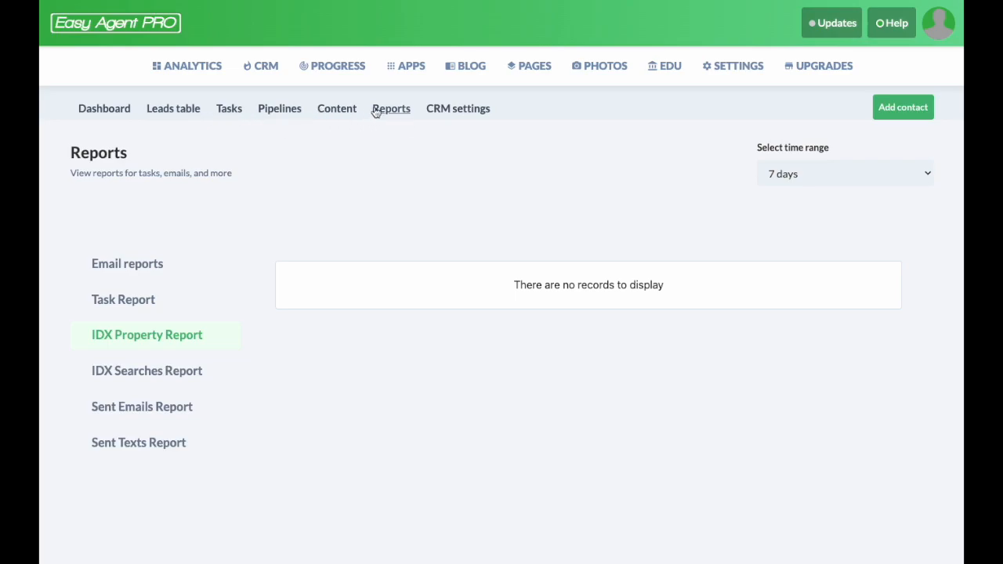
Open the CRM settings and review the Email section's default address and additional emails, then collapse it.
click(444, 111)
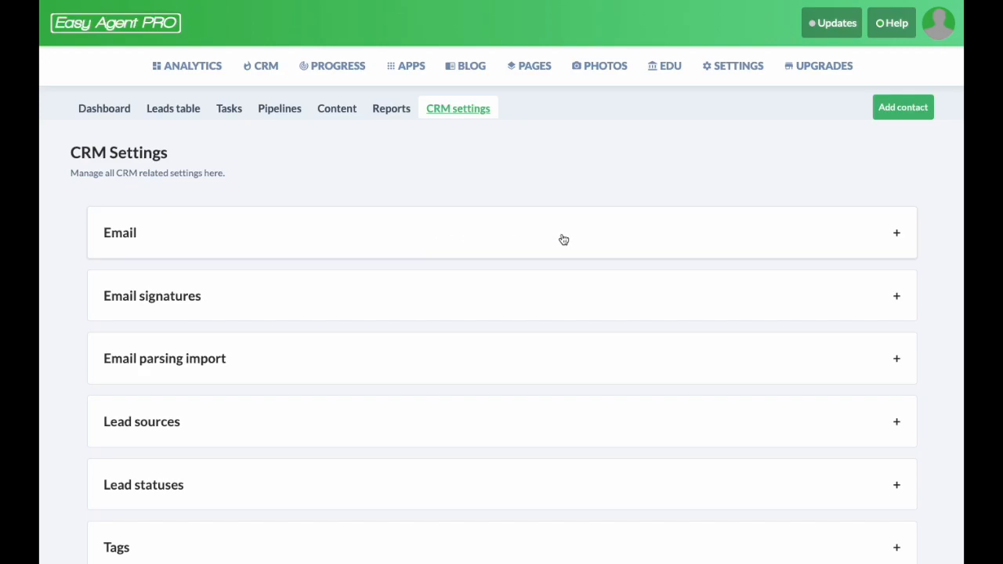
click(508, 230)
click(121, 307)
triple_click(122, 307)
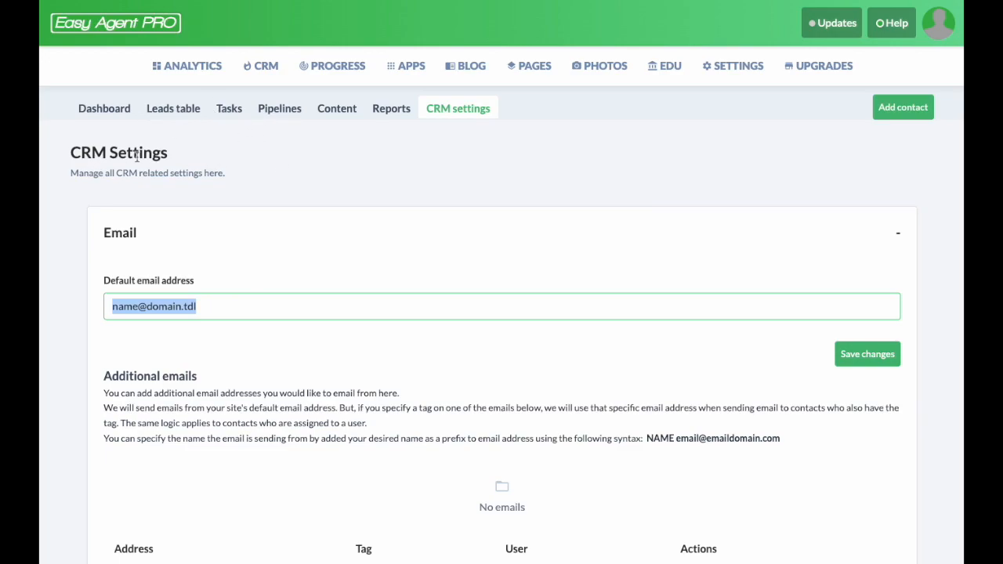
click(297, 281)
scroll(419, 426, down, 2)
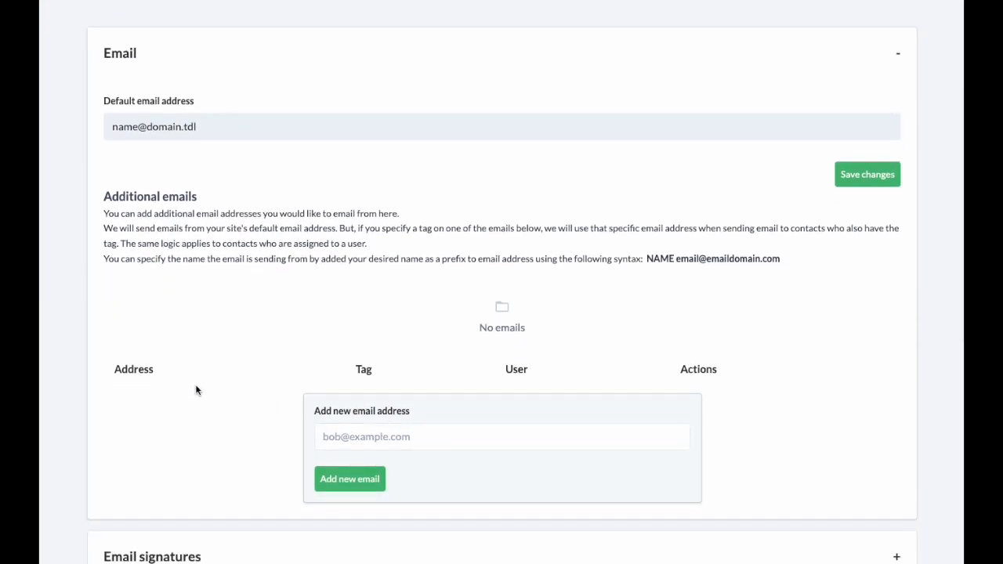
scroll(381, 217, down, 5)
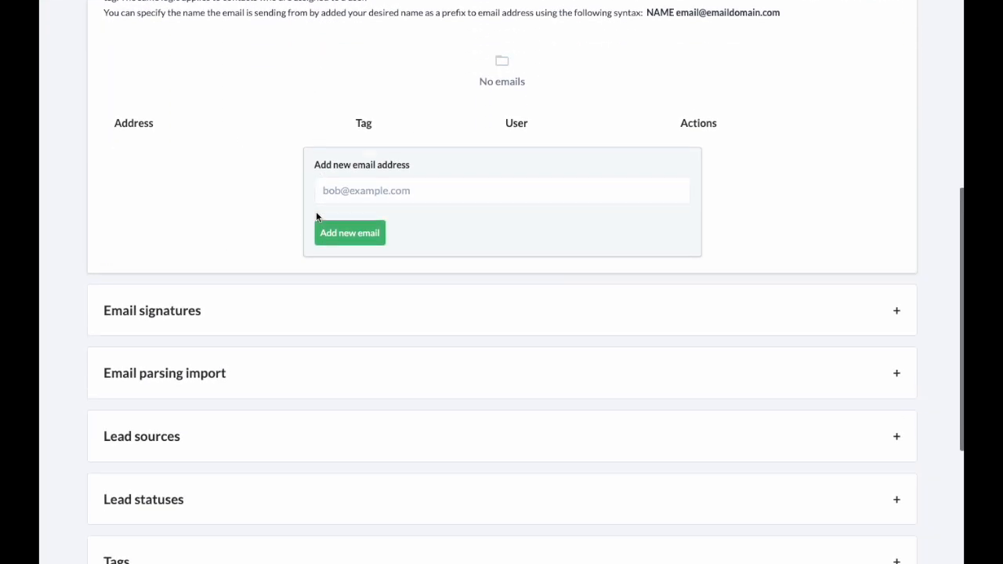
scroll(321, 201, up, 6)
click(341, 94)
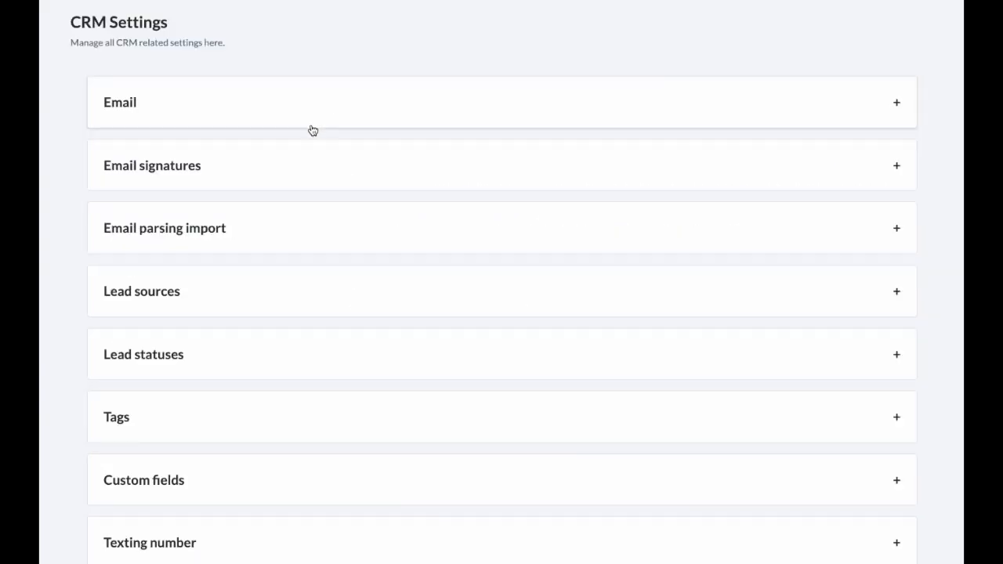
Expand the Email signatures settings to review them, then collapse the section.
click(353, 173)
click(132, 172)
click(140, 172)
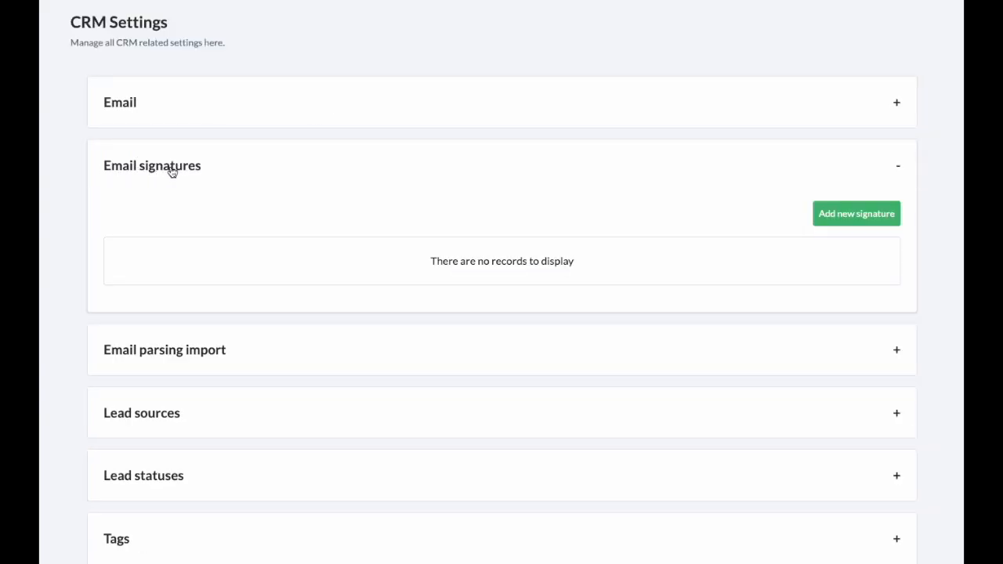
click(366, 170)
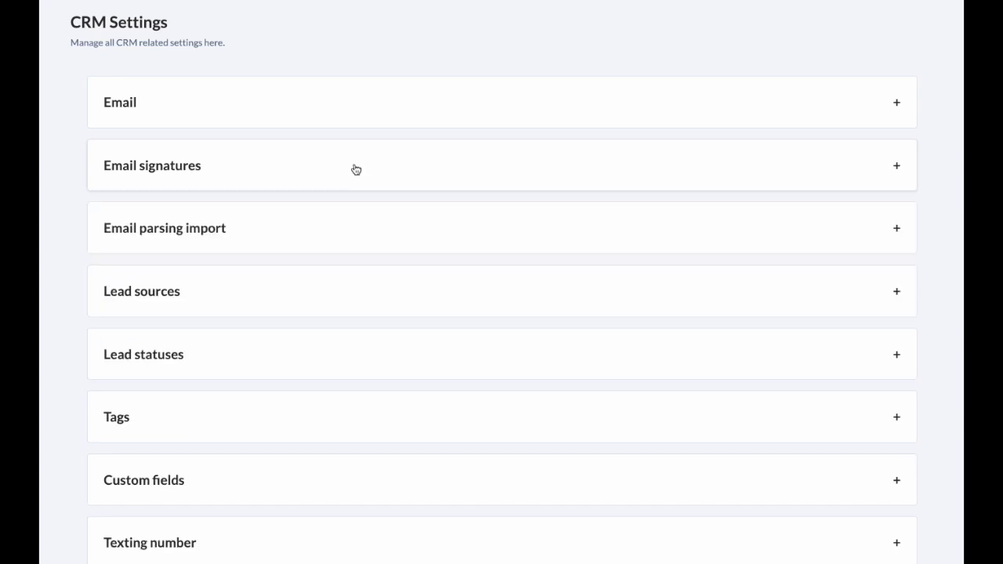
Review the Email parsing import settings, then collapse the section.
click(206, 231)
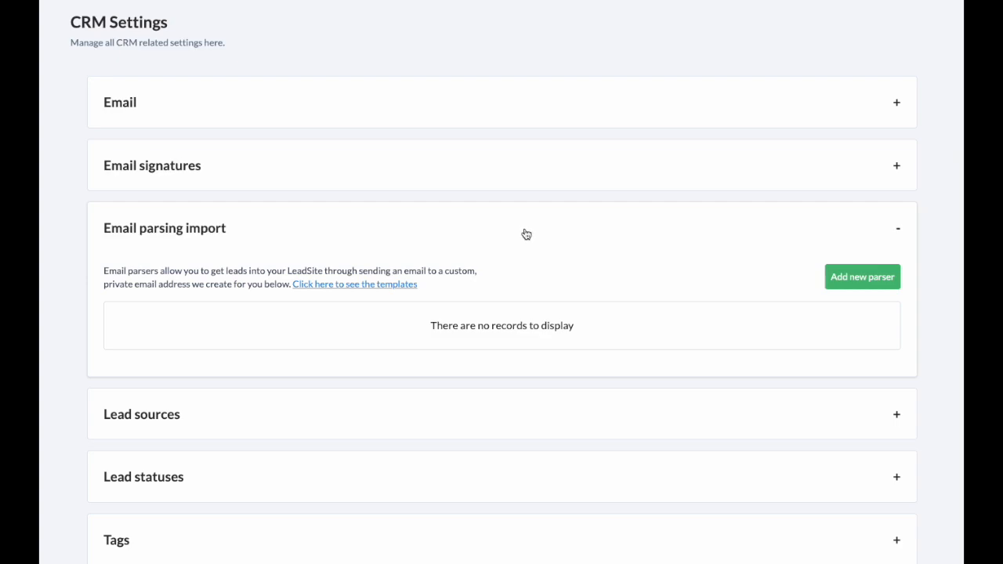
scroll(525, 232, up, 2)
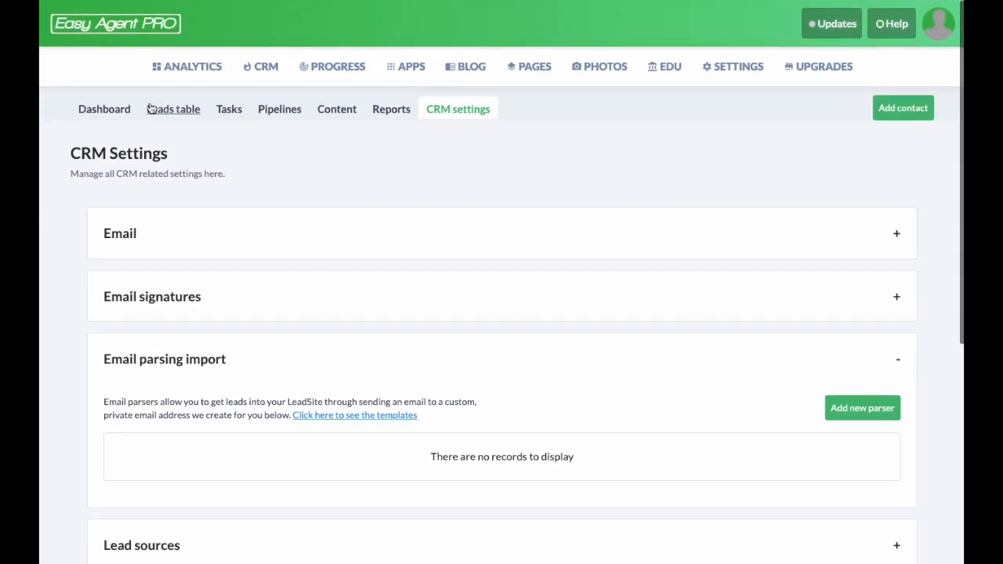
click(352, 347)
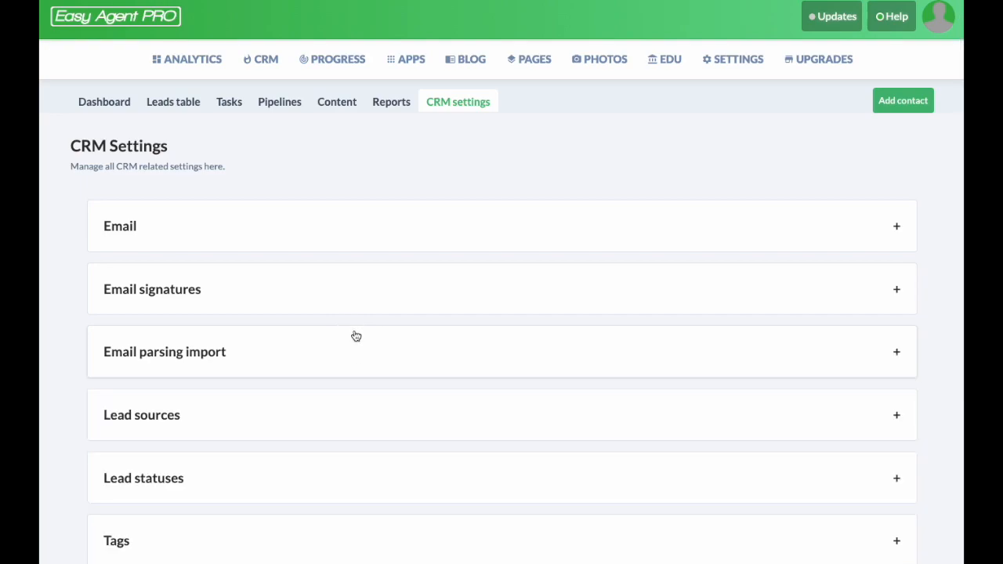
Review the Lead sources and Lead statuses settings, collapsing each section after viewing it.
scroll(354, 331, down, 4)
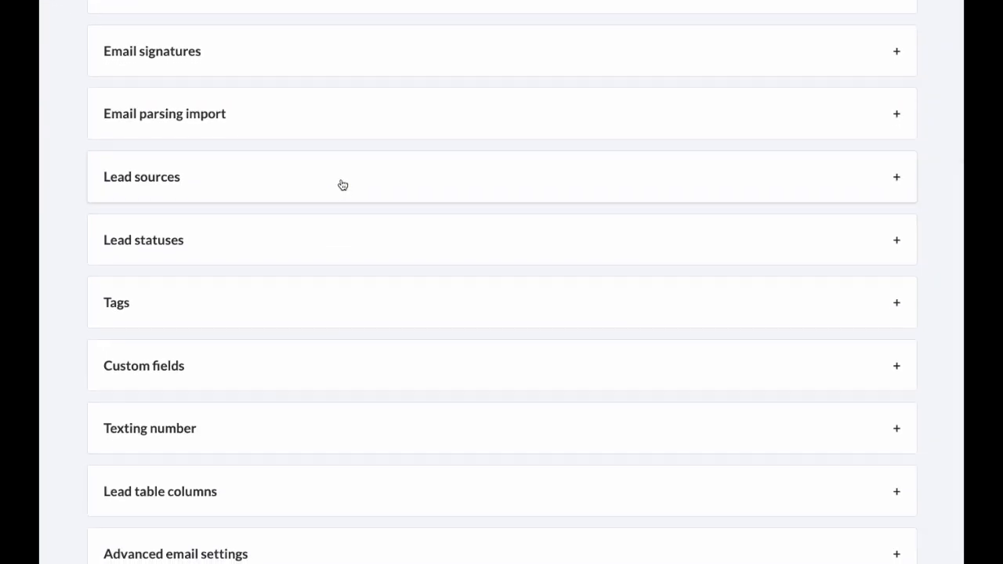
click(342, 187)
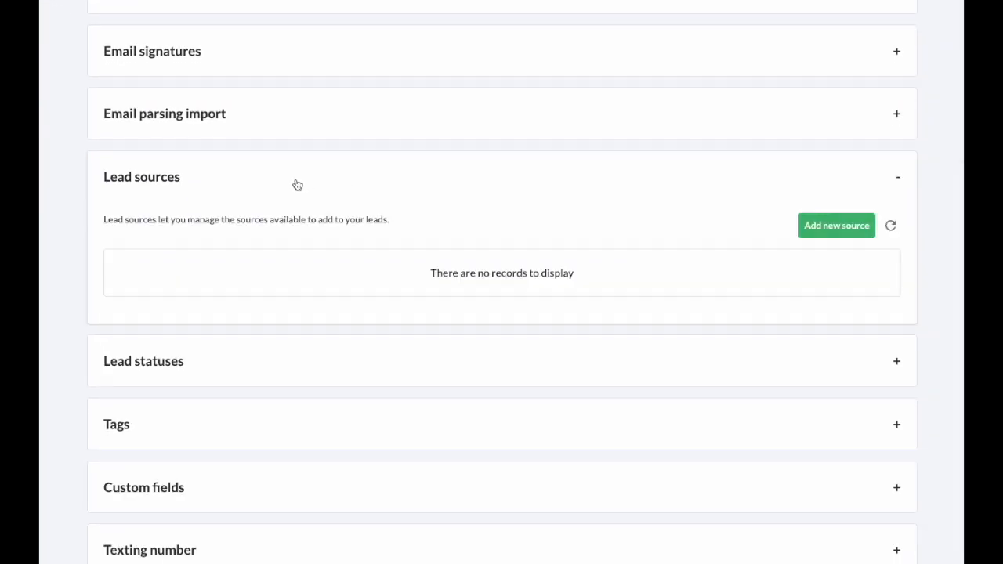
click(234, 178)
click(303, 246)
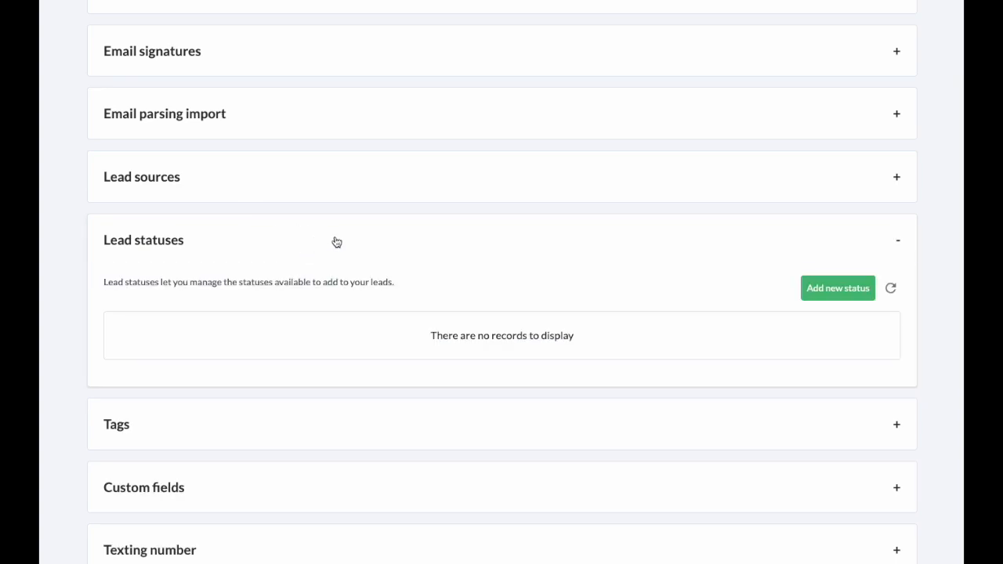
click(320, 241)
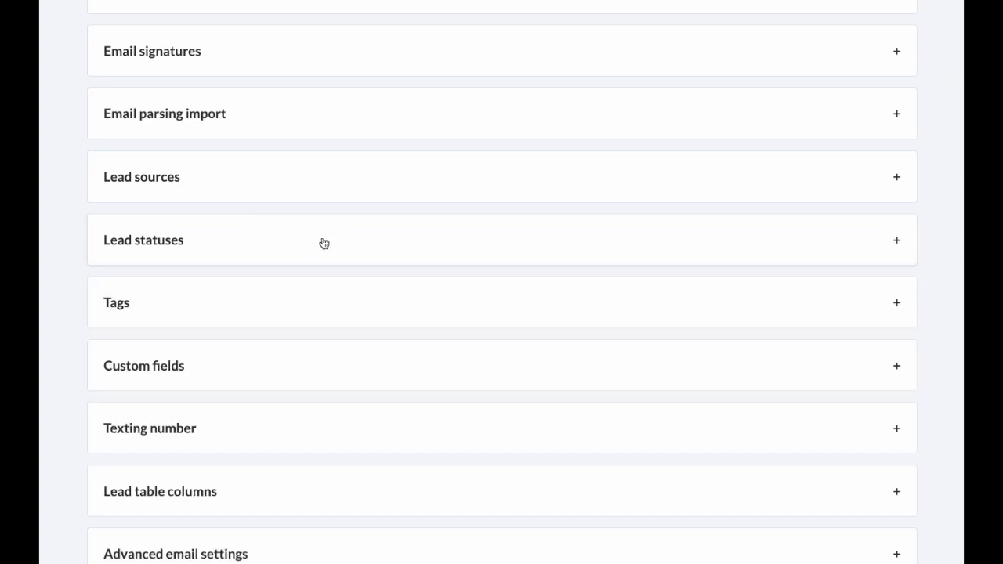
Expand the Tags settings to see how CRM tags are managed, then collapse the section.
click(289, 302)
scroll(290, 290, down, 2)
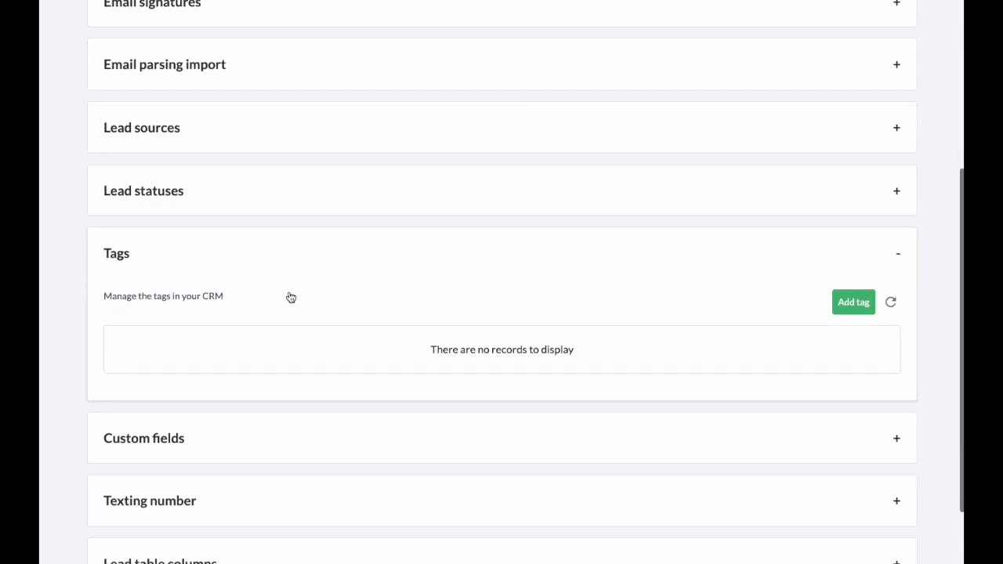
click(284, 197)
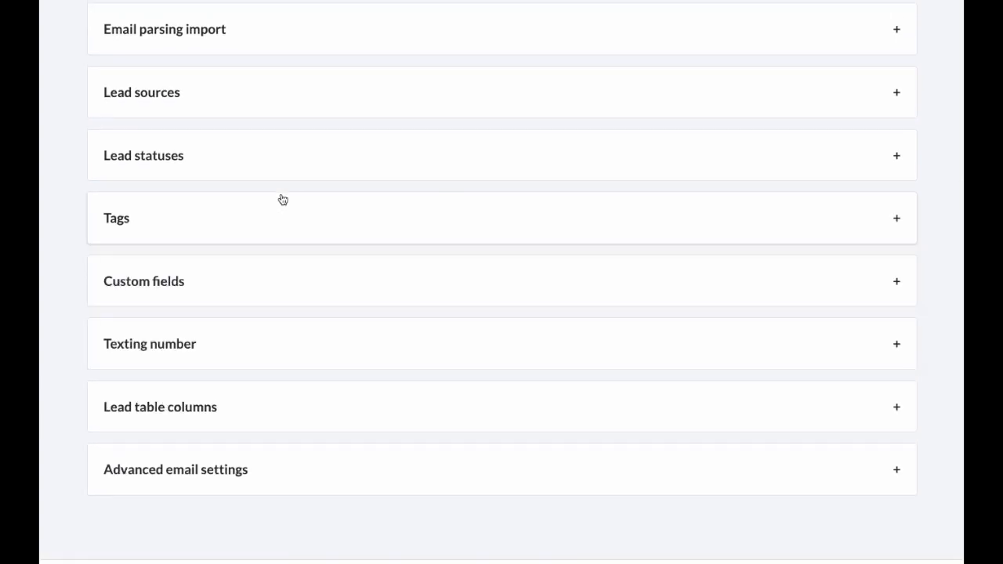
Examine the Birthday entry in the Custom fields settings, then collapse the section.
click(275, 288)
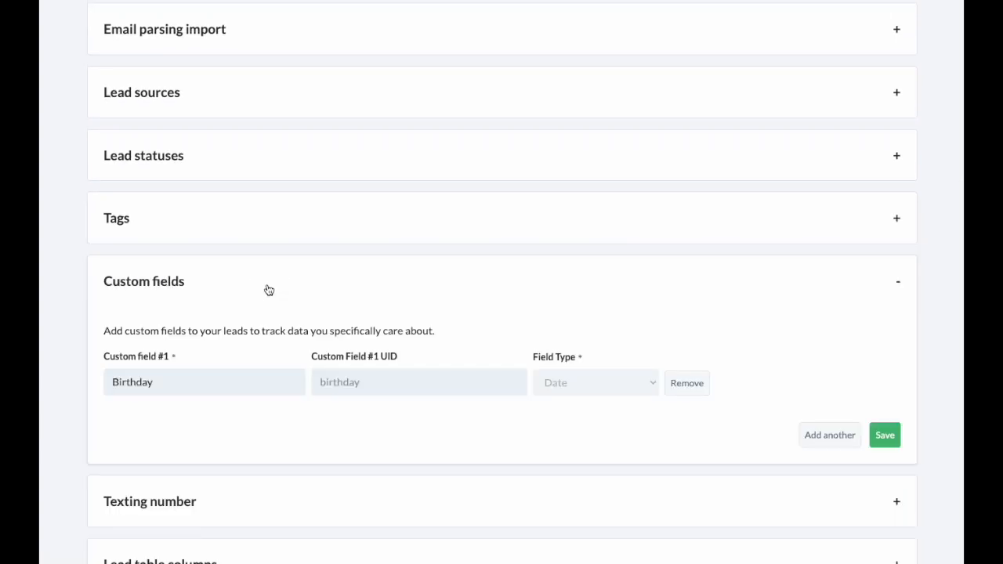
scroll(266, 290, down, 2)
mouse_move(159, 309)
mouse_down()
mouse_move(96, 319)
mouse_move(165, 318)
mouse_up()
click(235, 348)
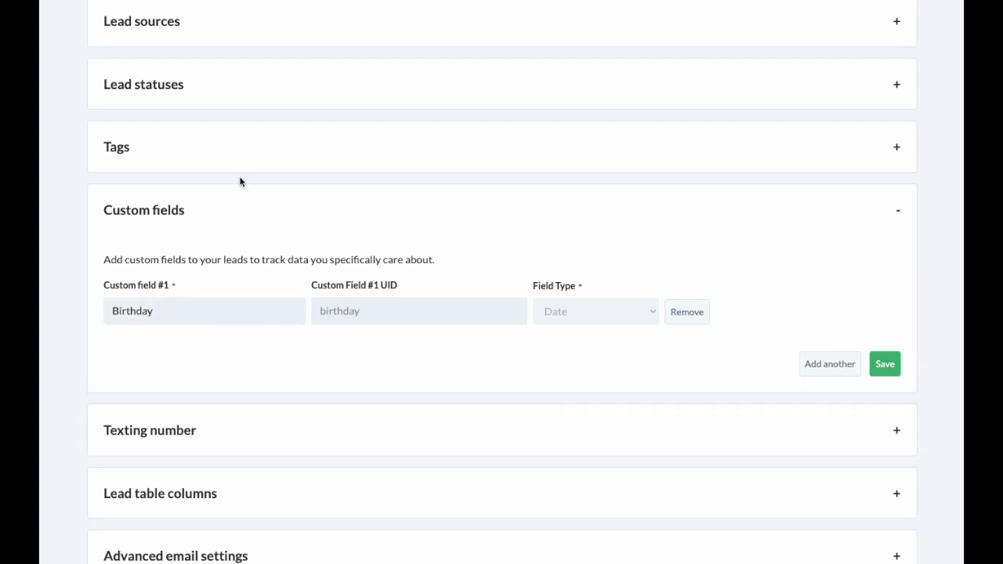
click(242, 209)
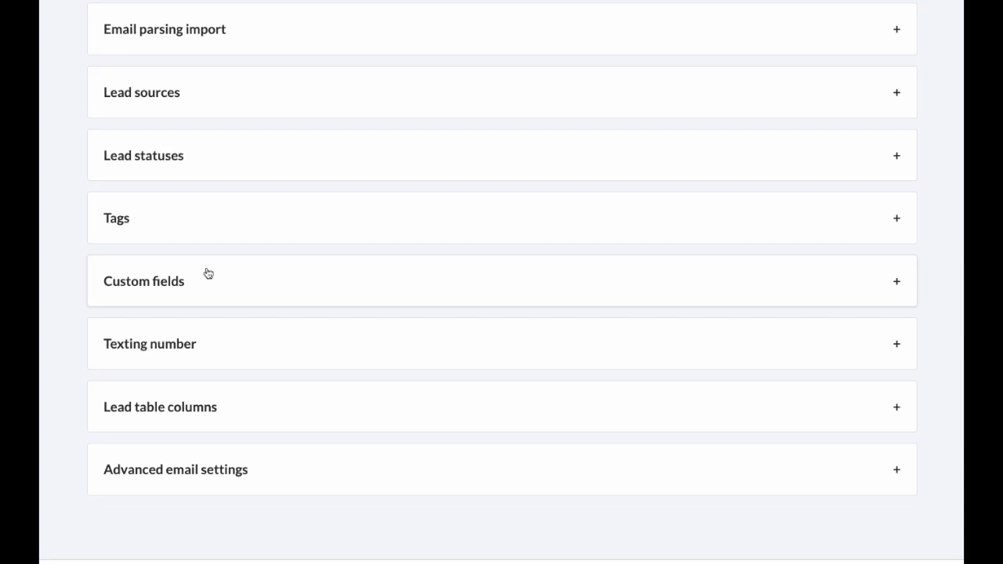
Read the Texting number settings, highlighting the words "custom Texty number", then collapse the section.
click(233, 345)
drag(203, 394, 254, 392)
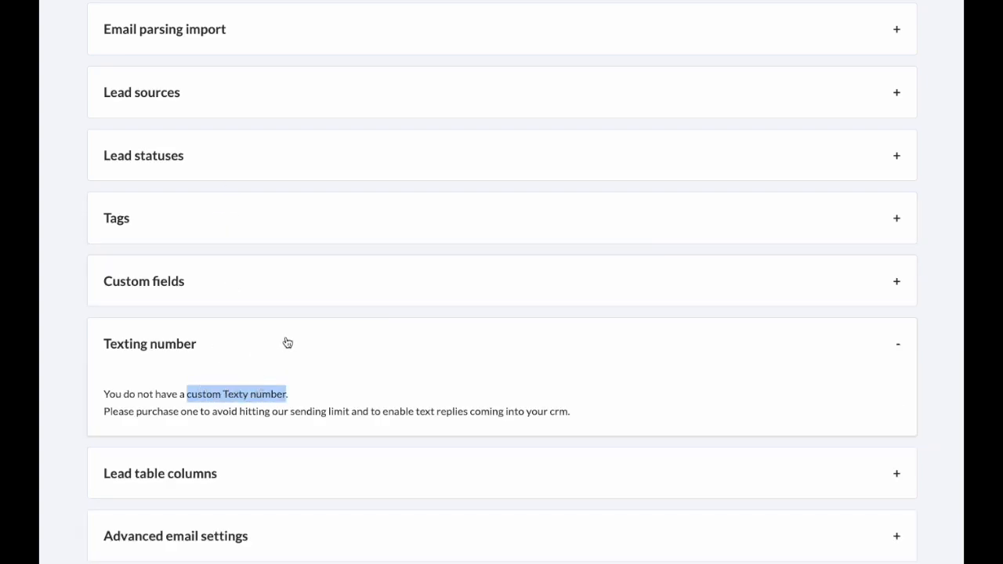
scroll(399, 375, up, 10)
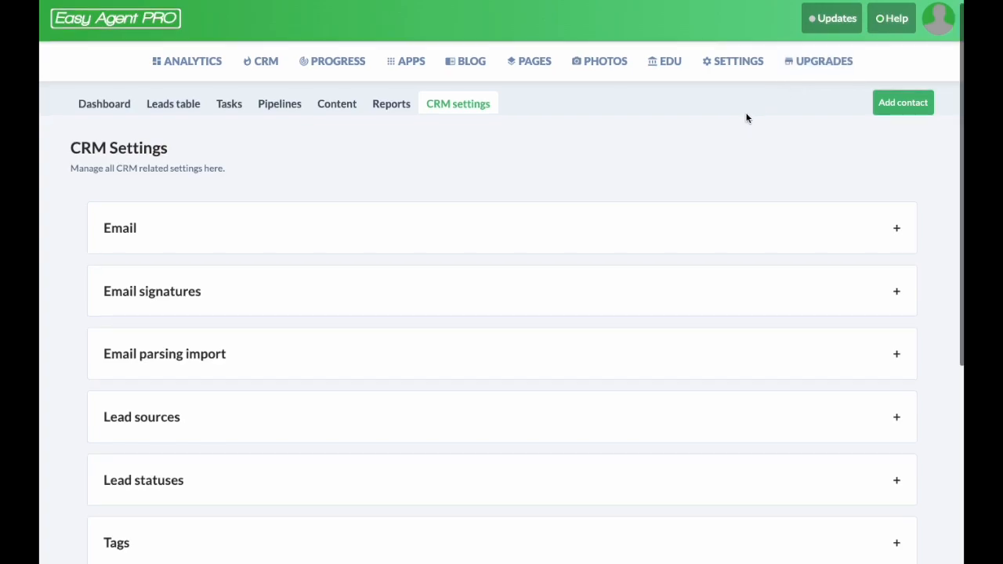
scroll(690, 133, down, 5)
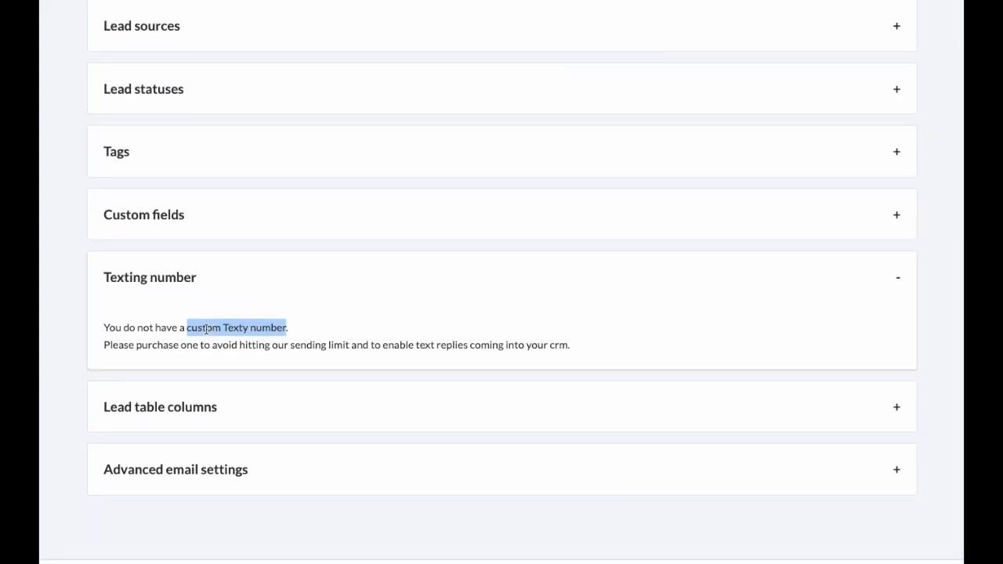
drag(205, 329, 278, 329)
scroll(282, 323, up, 1)
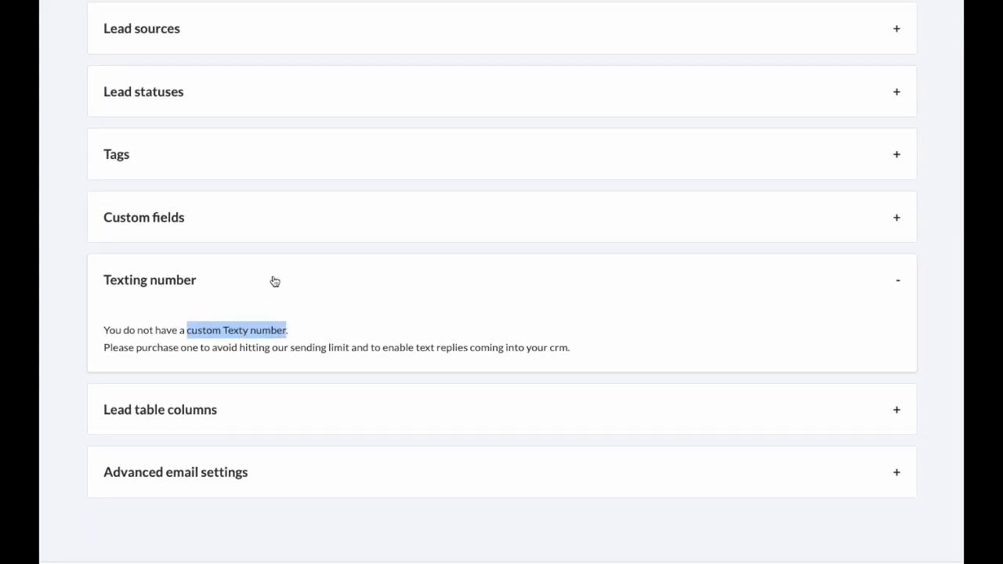
click(275, 281)
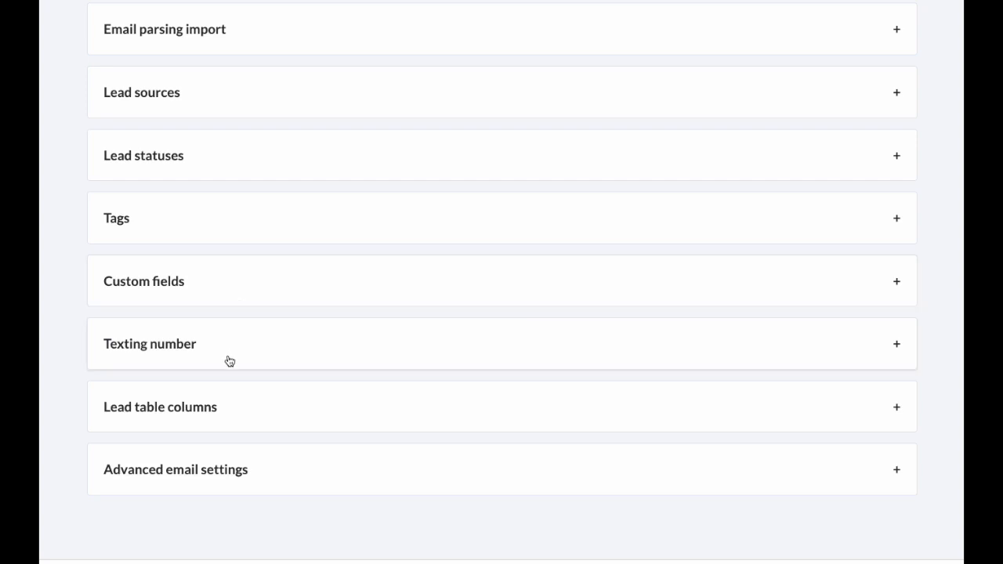
Enable the Birthday column in the Lead table columns settings.
click(345, 394)
scroll(345, 392, down, 3)
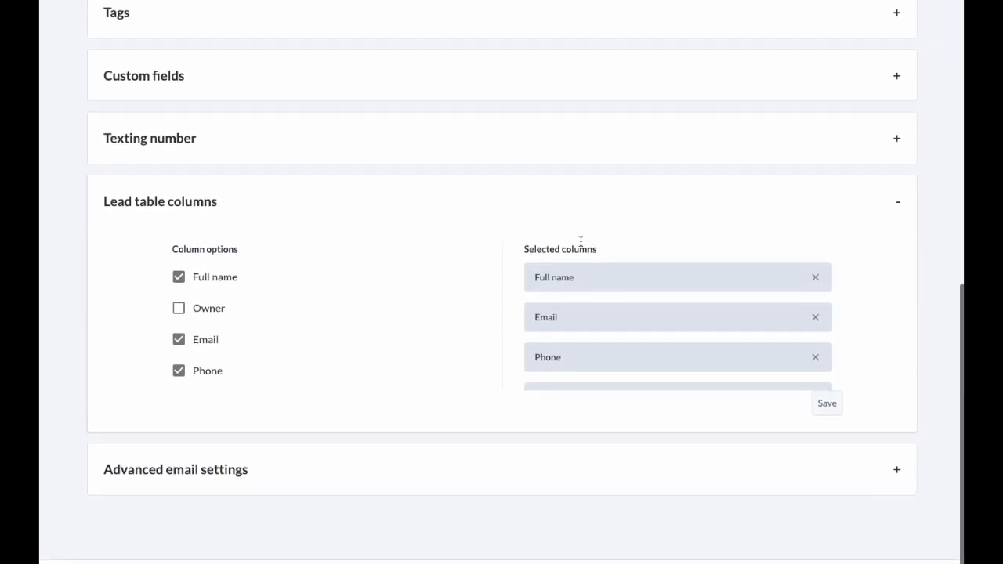
scroll(430, 215, up, 7)
scroll(259, 181, down, 7)
scroll(329, 204, up, 1)
mouse_move(697, 324)
mouse_down()
mouse_move(694, 287)
mouse_move(687, 328)
mouse_up()
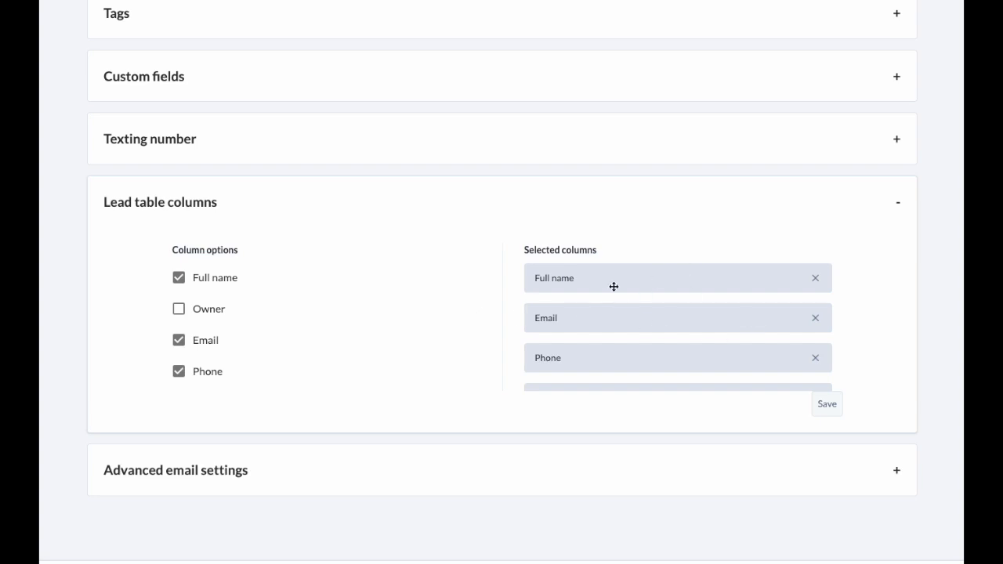
scroll(208, 315, down, 5)
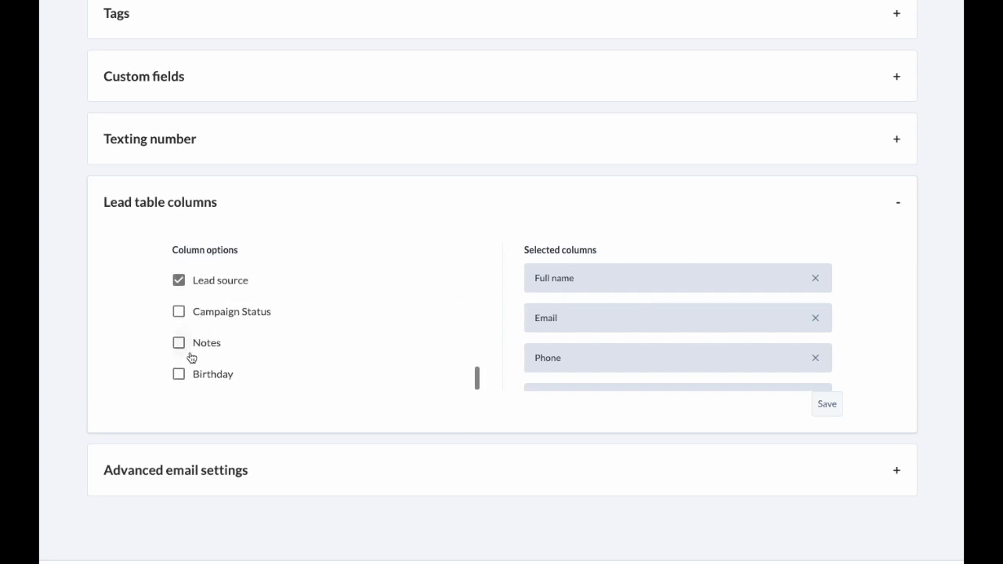
click(182, 377)
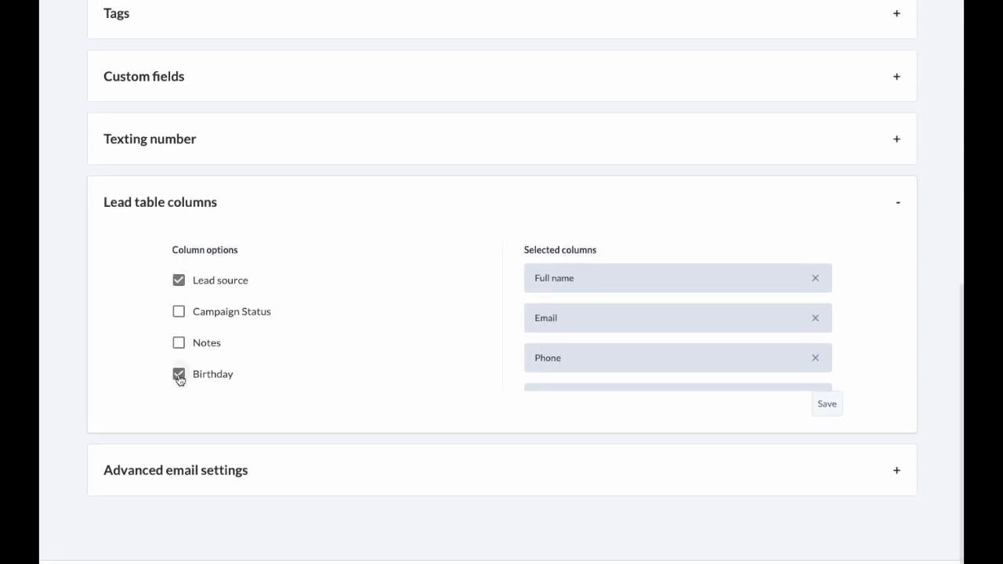
Move Birthday directly below Full name in the selected columns and save the column layout.
scroll(612, 369, down, 5)
drag(587, 371, 594, 323)
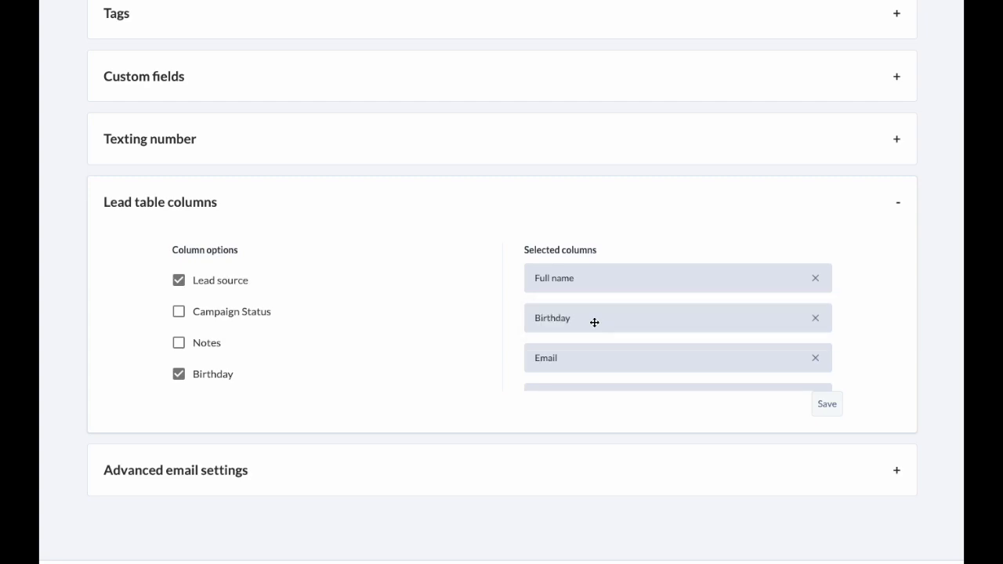
click(828, 403)
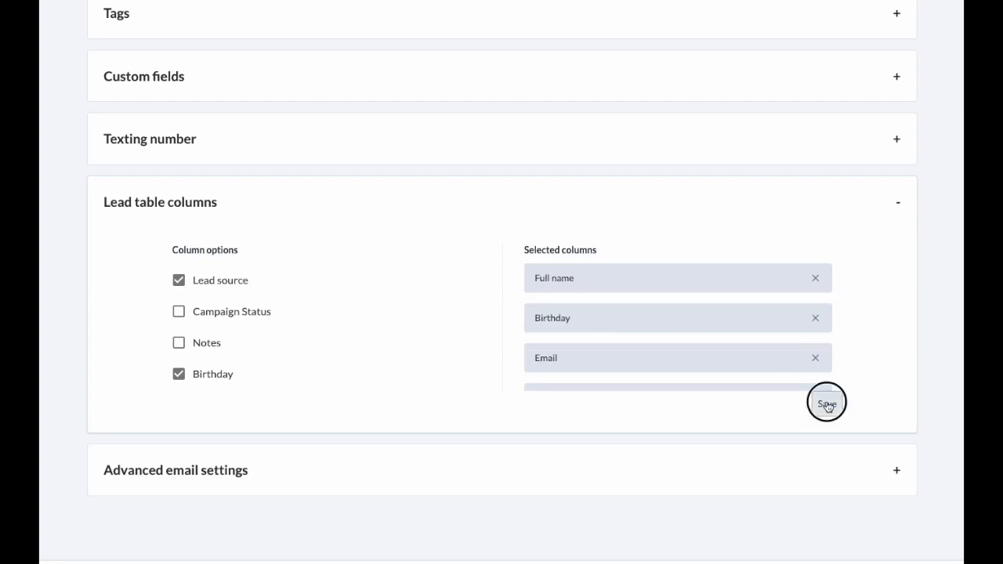
Open the leads table to check the placement of the Birthday column.
scroll(474, 274, up, 5)
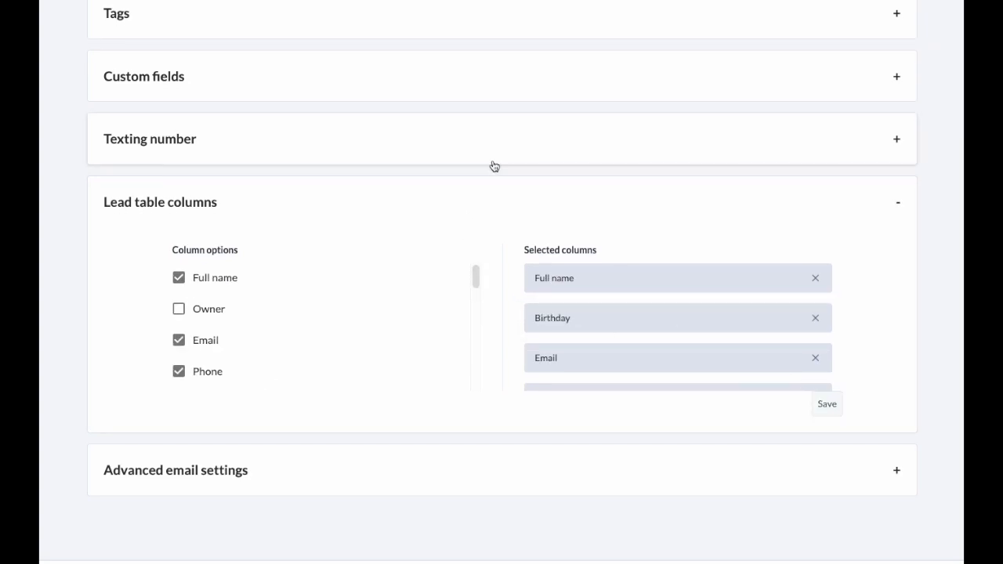
scroll(493, 165, up, 10)
click(182, 111)
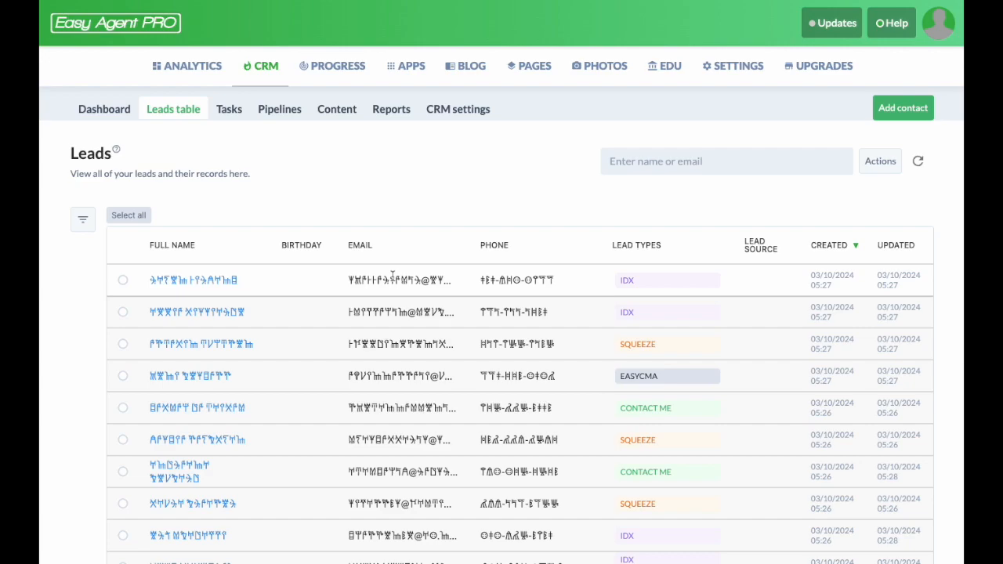
Read the Advanced email settings in the CRM settings, highlighting "Mailgun account" and placing the cursor in the new Mailgun API key field.
click(457, 110)
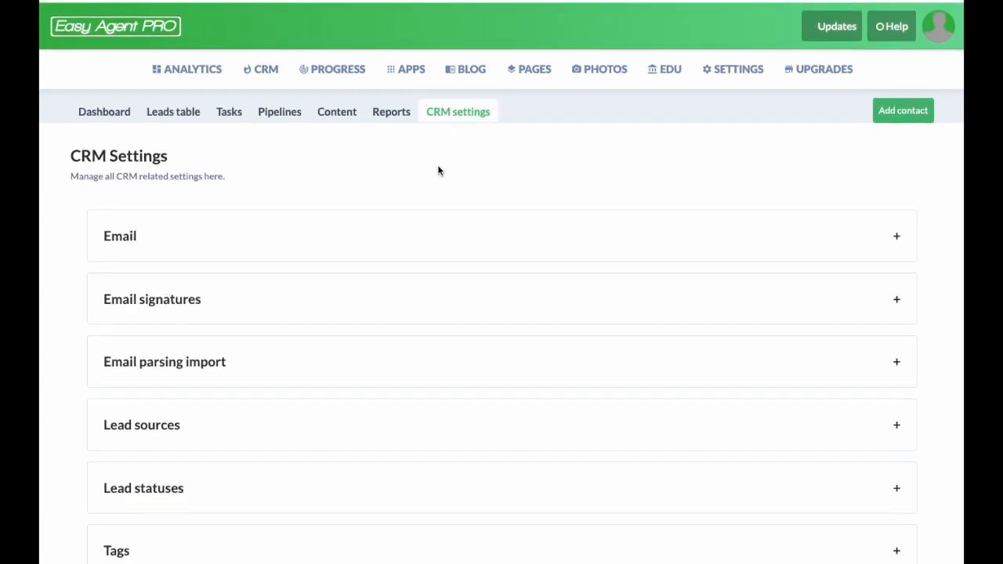
scroll(471, 204, down, 5)
click(235, 472)
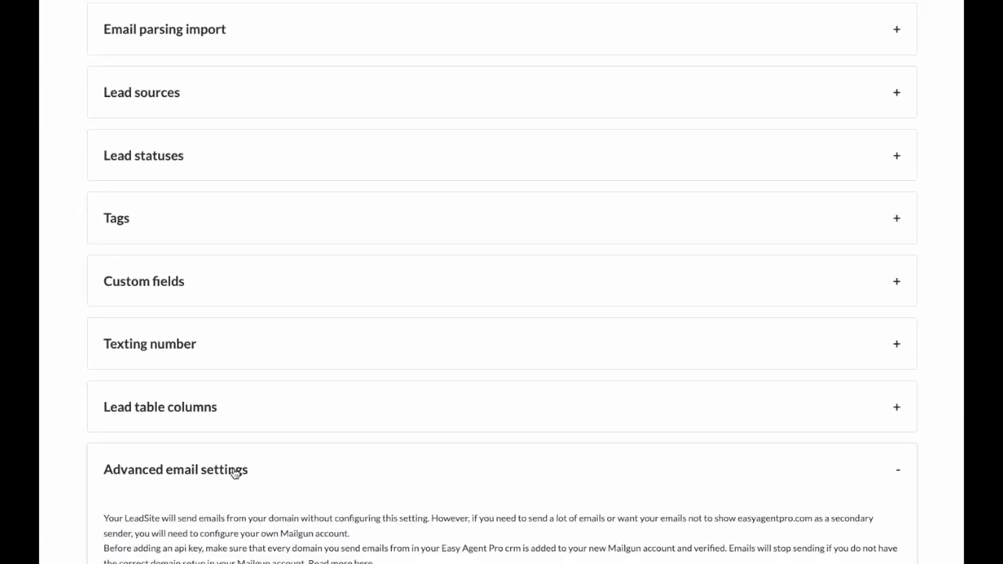
scroll(235, 472, down, 3)
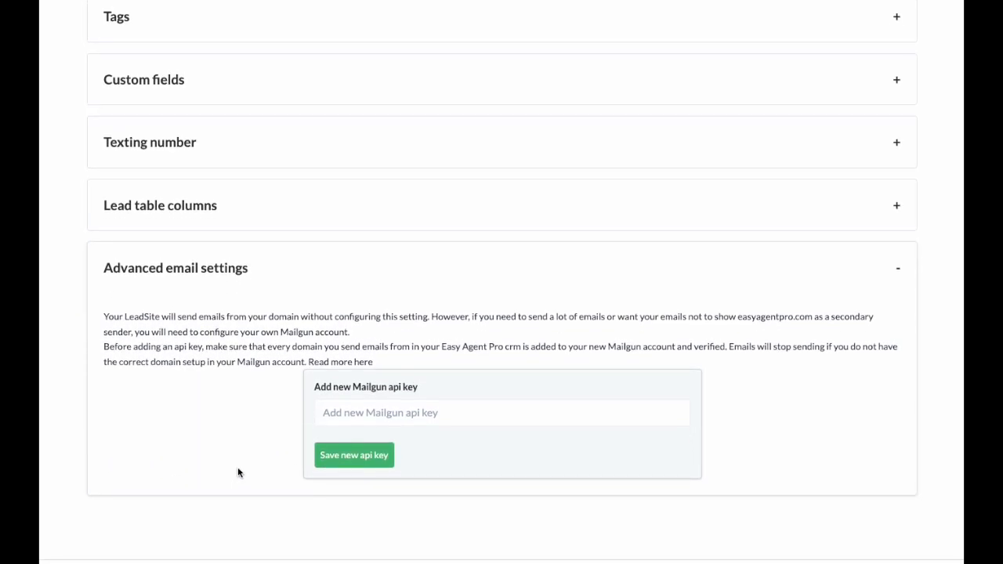
drag(348, 333, 290, 332)
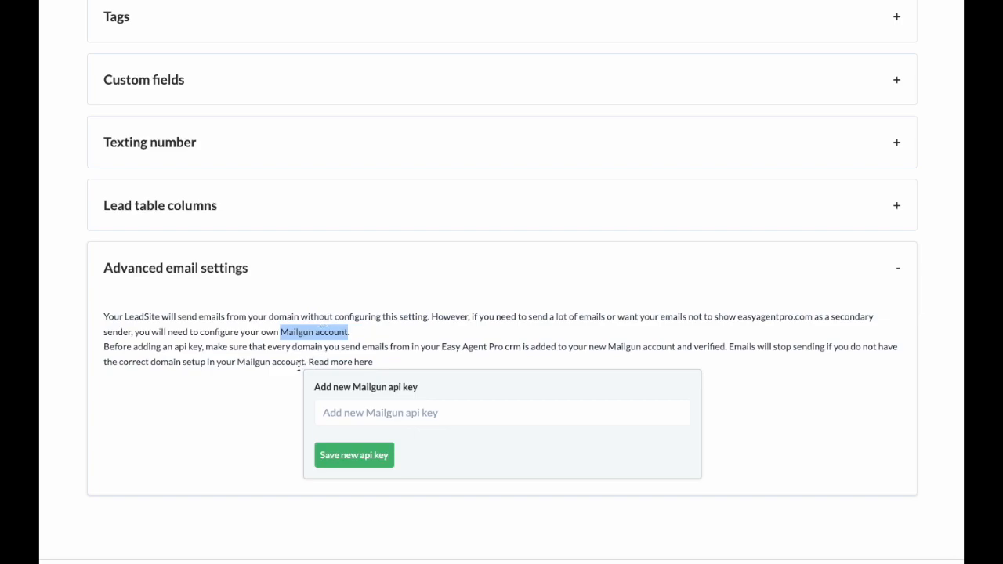
click(403, 412)
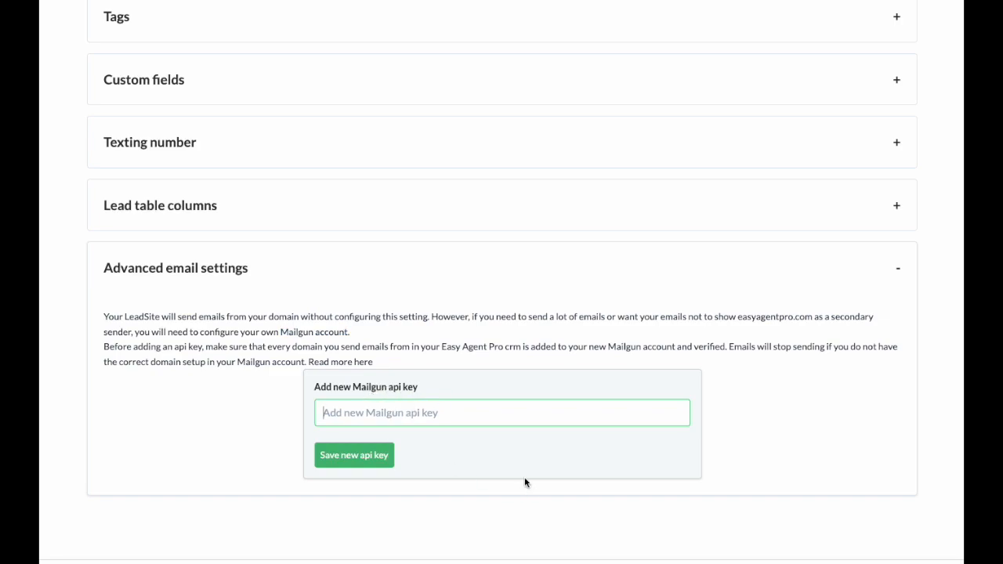
Open the form for adding a new contact and go through its name, email address and phone number fields without filling them in.
scroll(446, 369, up, 7)
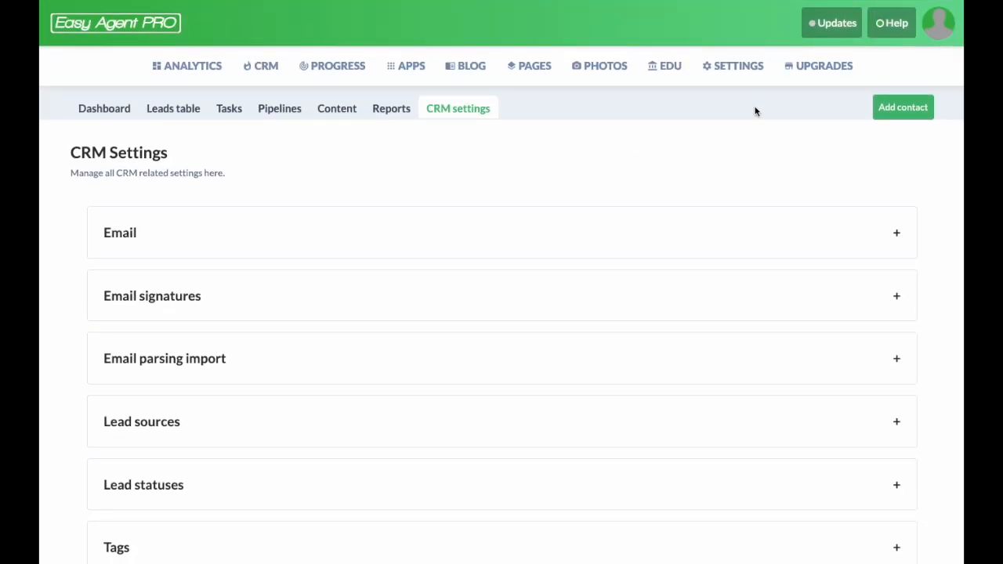
click(901, 106)
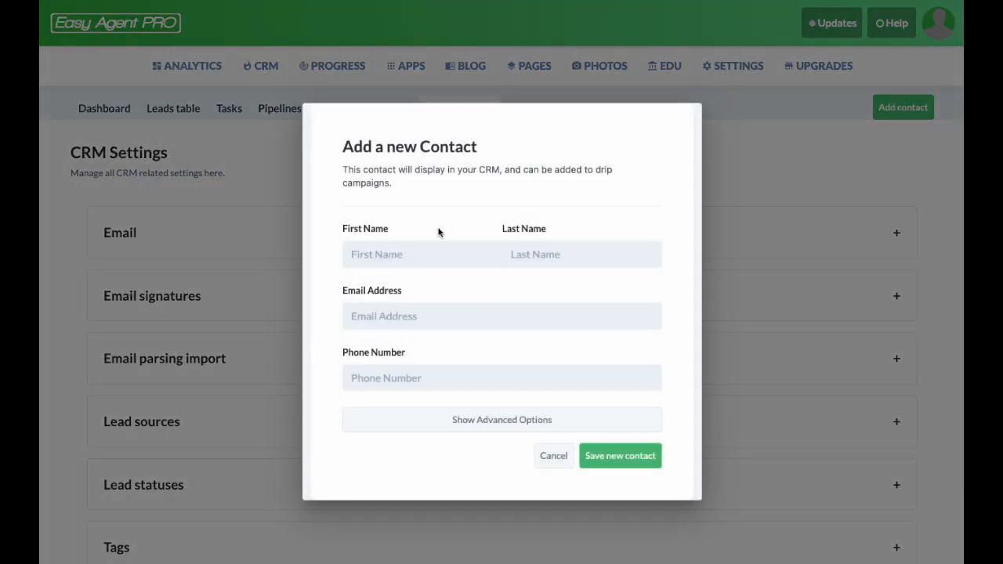
click(425, 253)
click(561, 254)
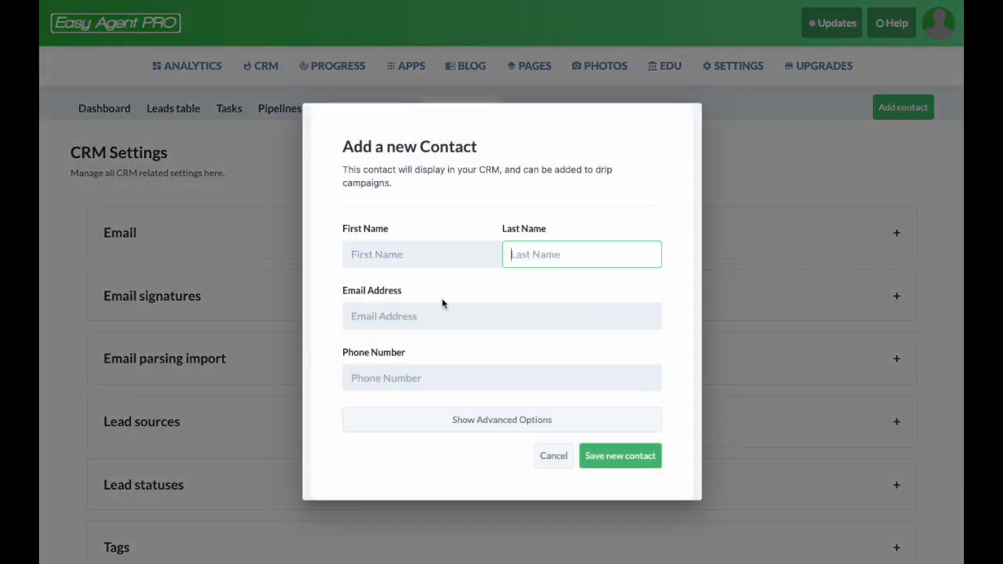
click(430, 307)
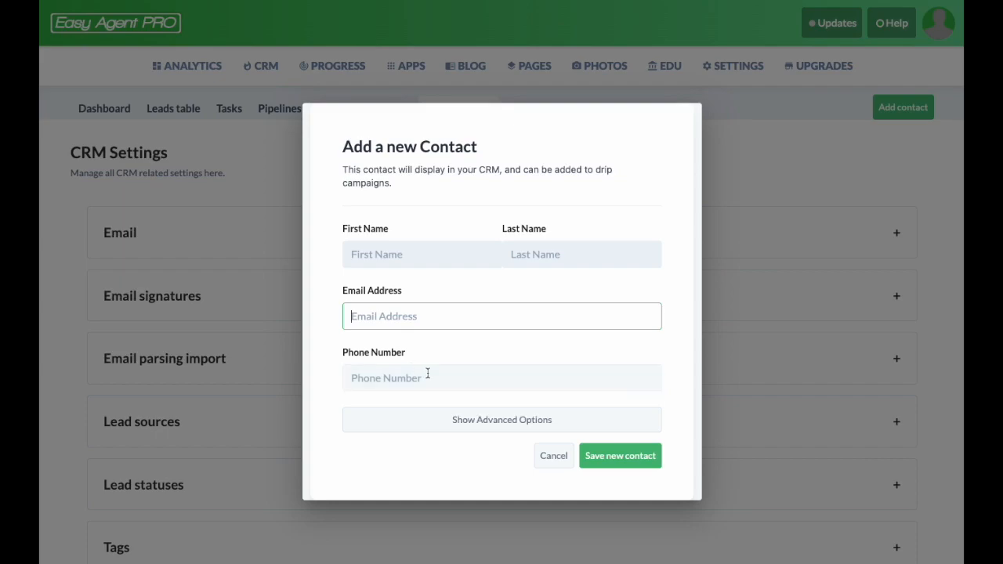
click(395, 253)
key(Tab)
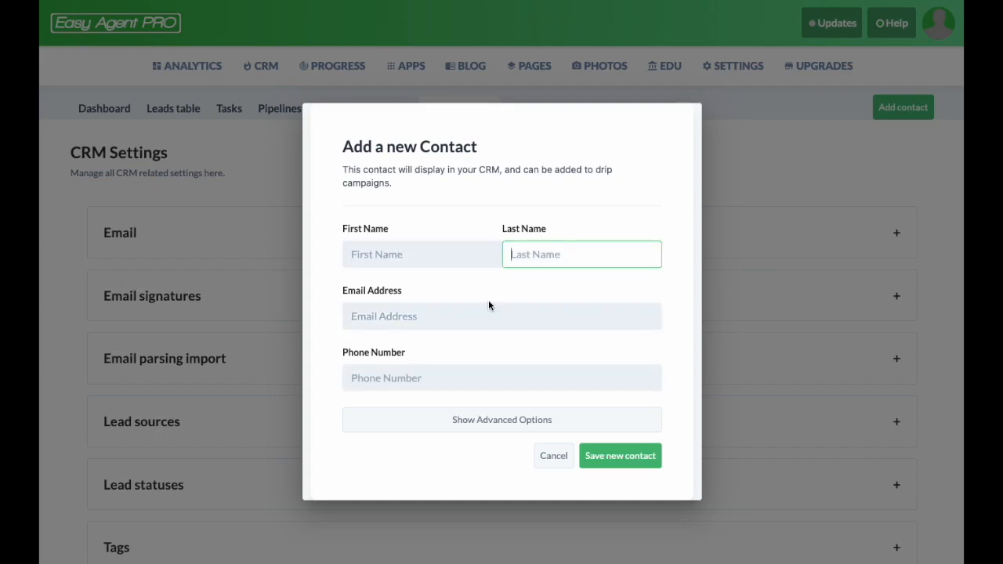
click(450, 316)
click(432, 370)
Show the new contact form's advanced options, review the address fields and lead paths, and cancel the form.
click(502, 423)
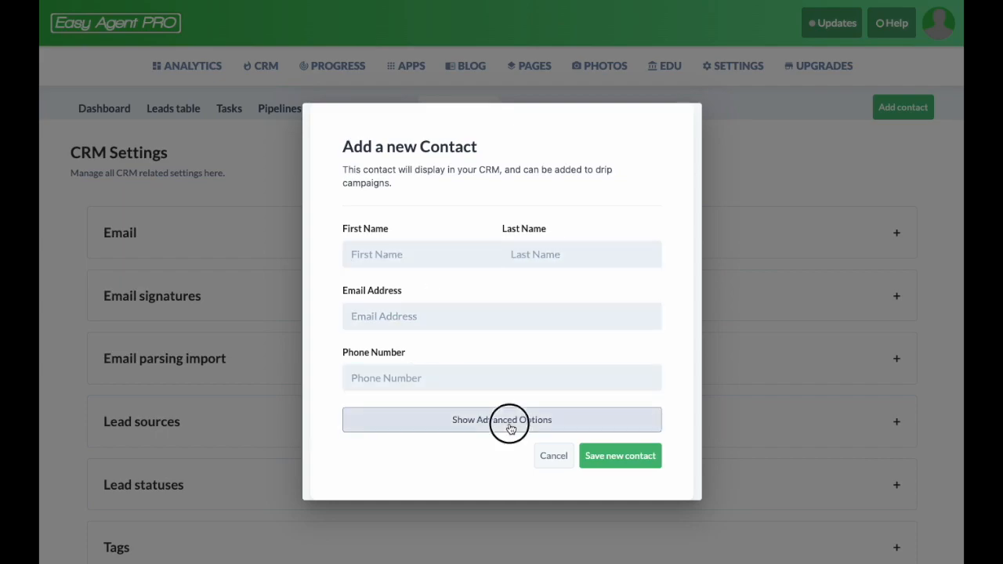
scroll(490, 341, down, 3)
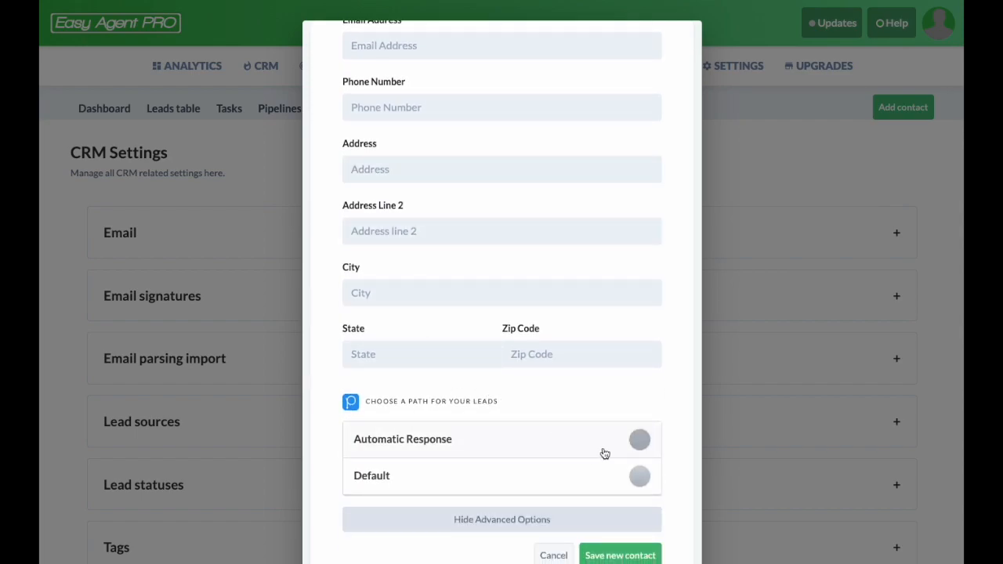
scroll(601, 447, down, 1)
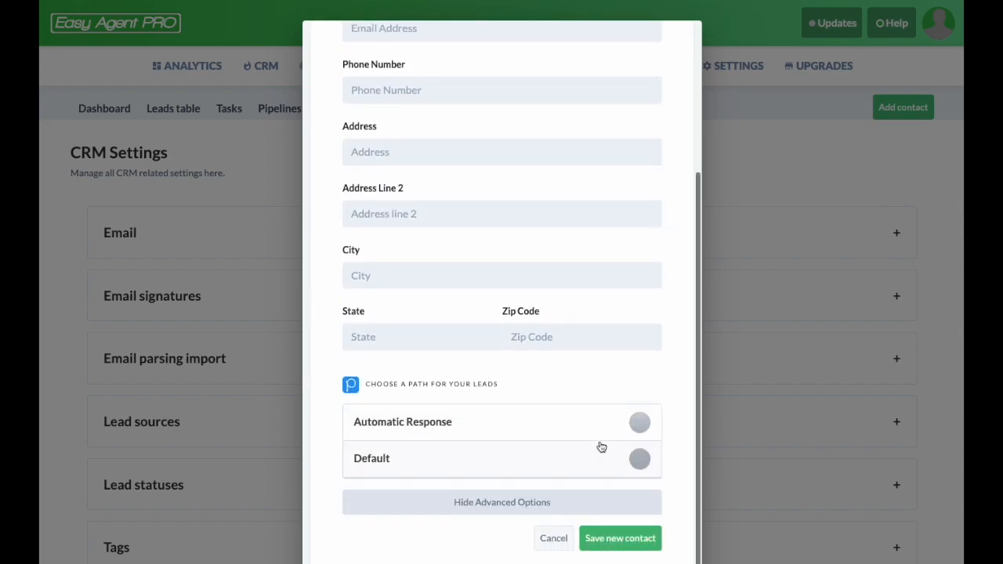
click(552, 539)
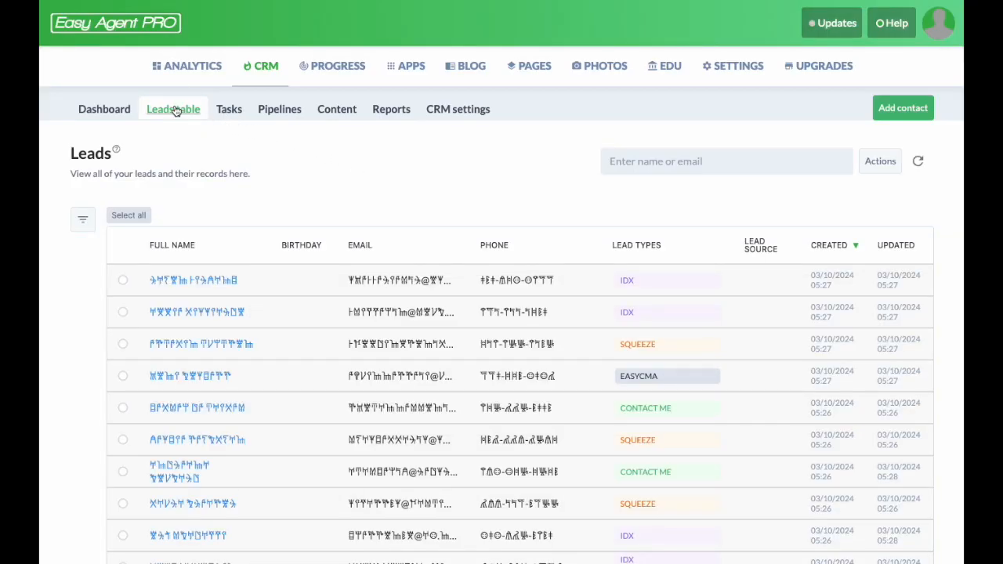